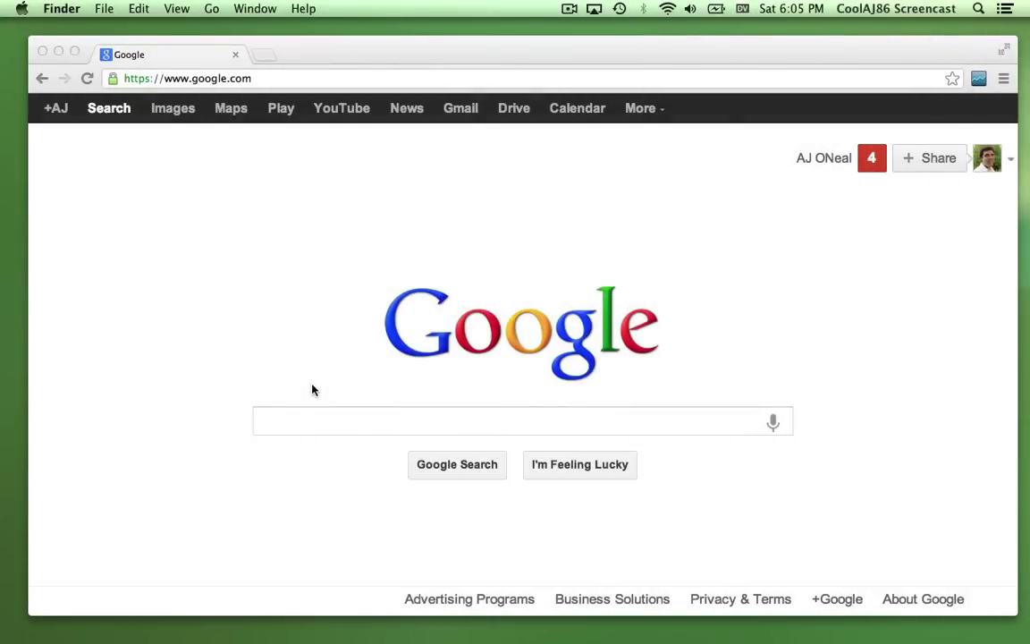
Step: Search Google for 'blu-play coolaj86.com'
left_click(299, 422)
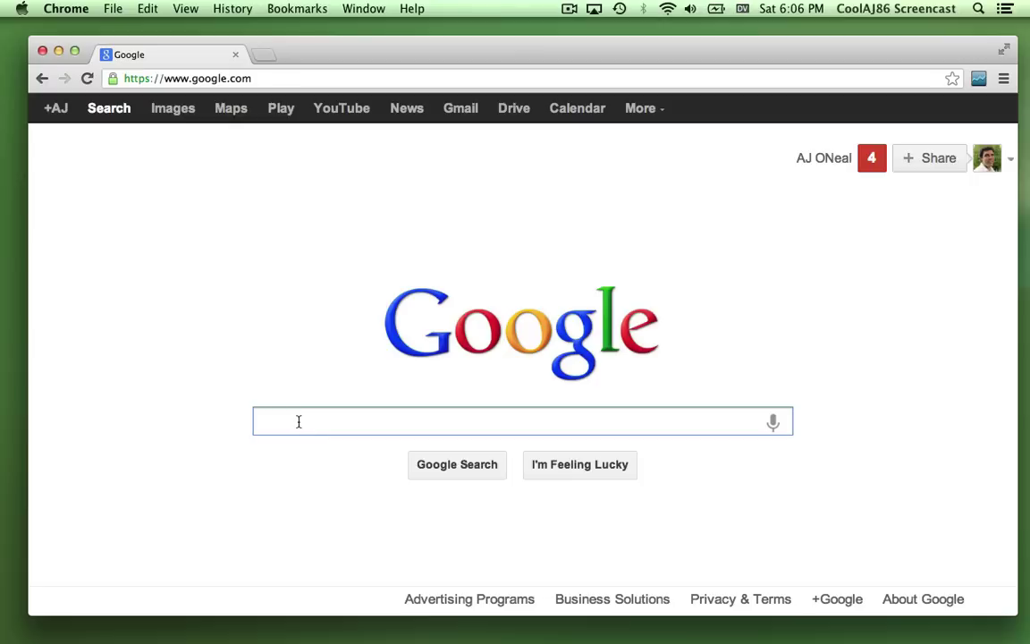
type("bu")
key("BackSpace")
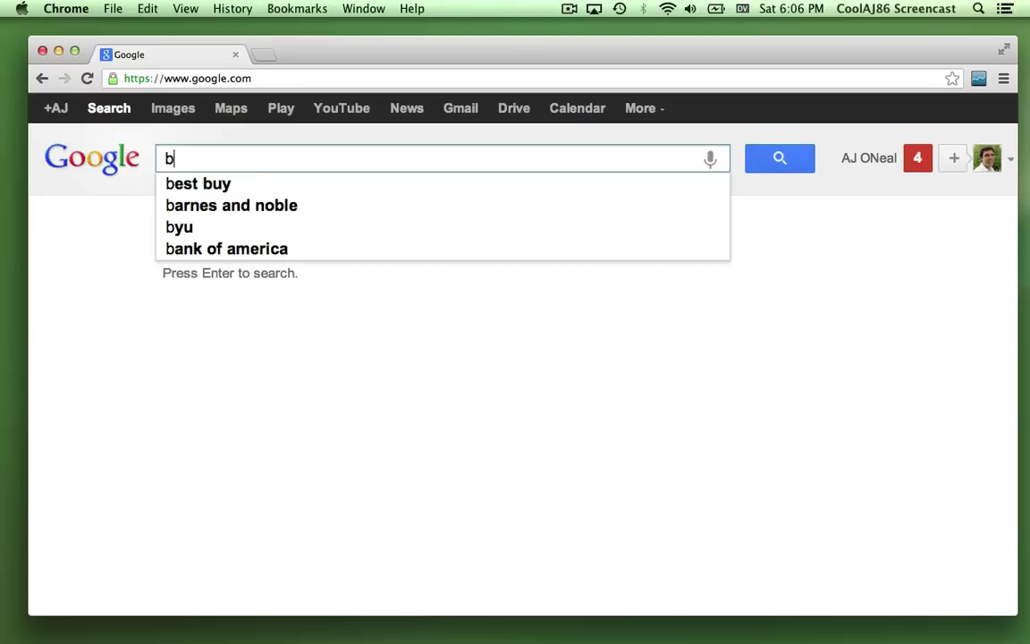
type("lu-play coolaj86")
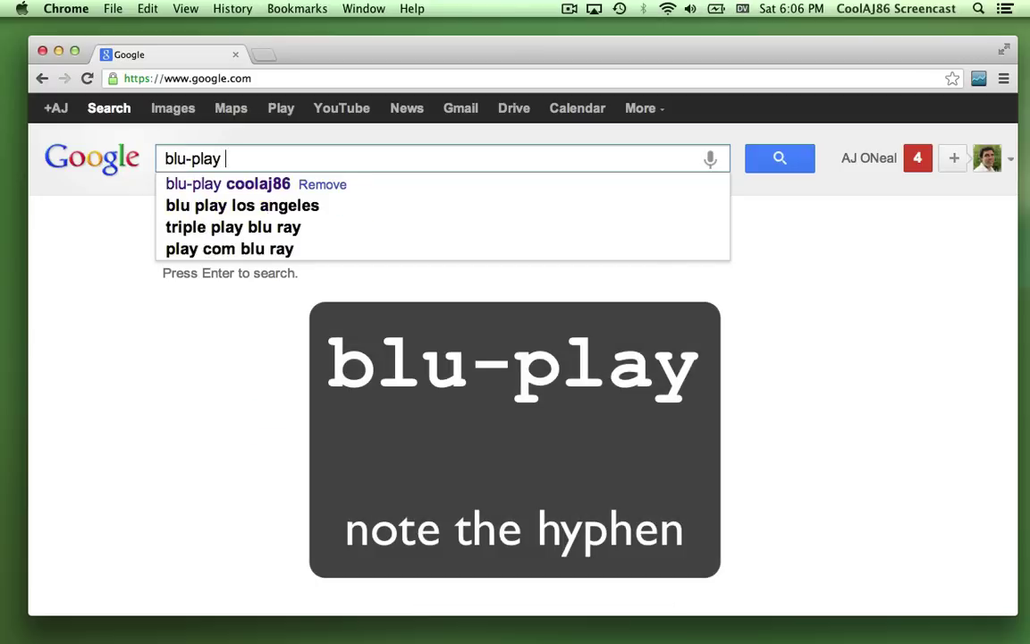
type(".com")
key("Return")
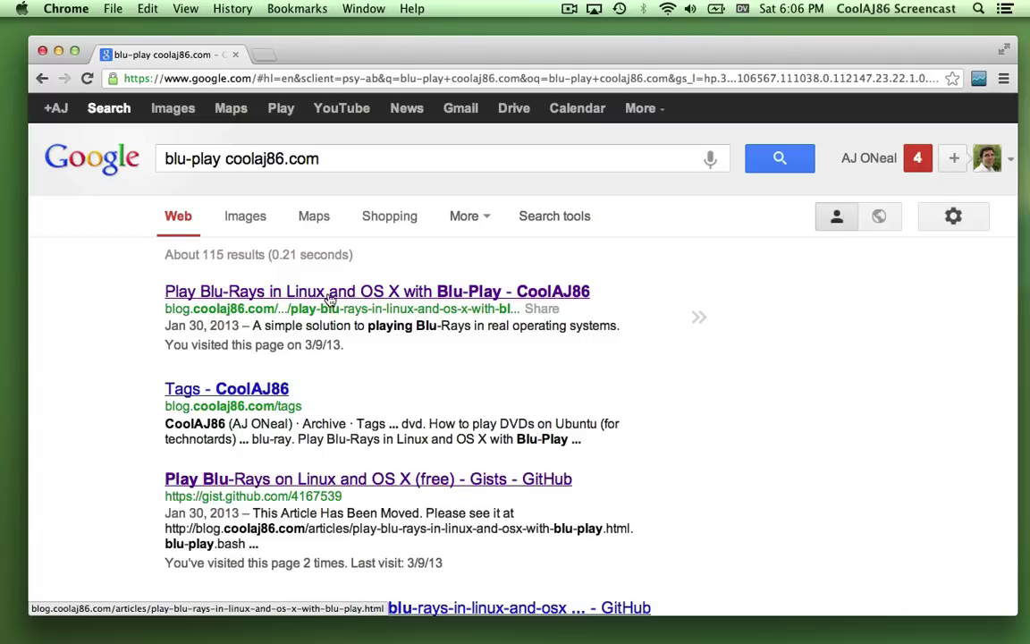
Step: Open the CoolAJ86 Blu-Play article from the results and highlight its wget install command
left_click(424, 302)
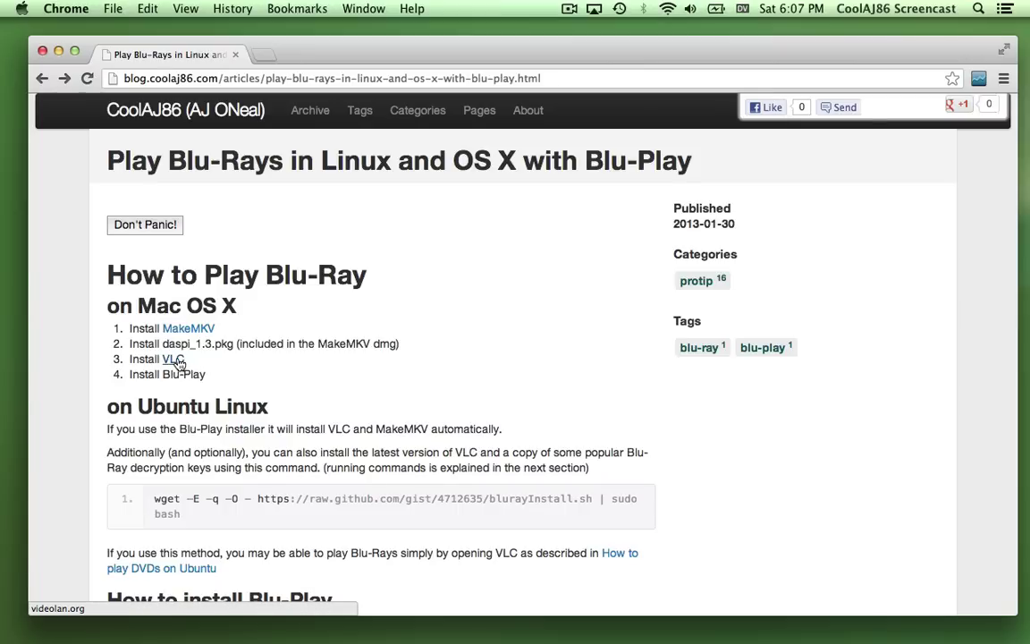
left_click_drag(180, 514, 155, 498)
left_click(155, 499)
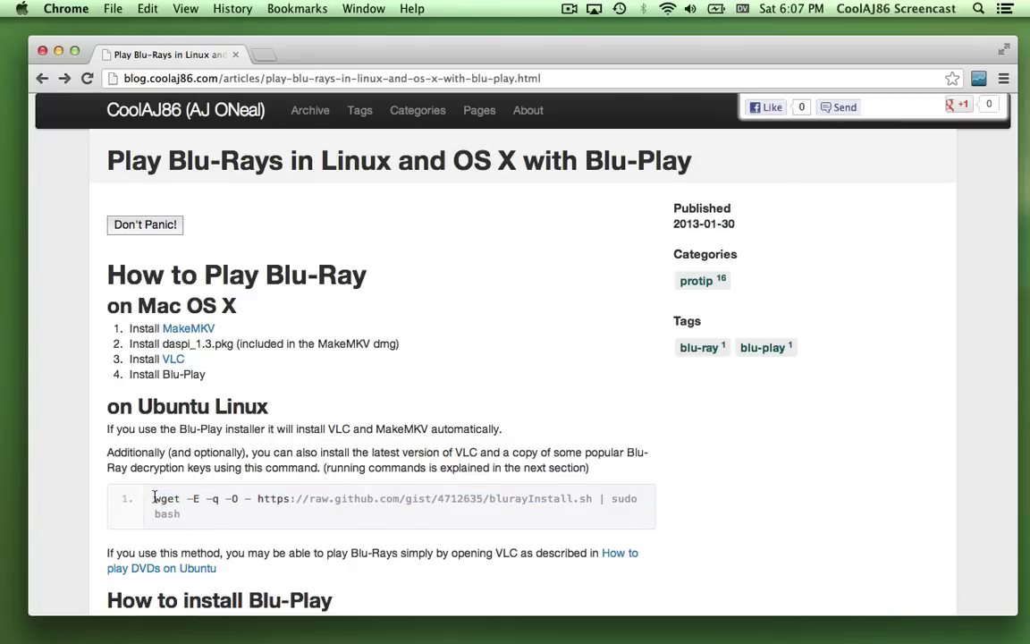
Step: Open the article's MakeMKV and VLC links in new tabs
right_click(200, 330)
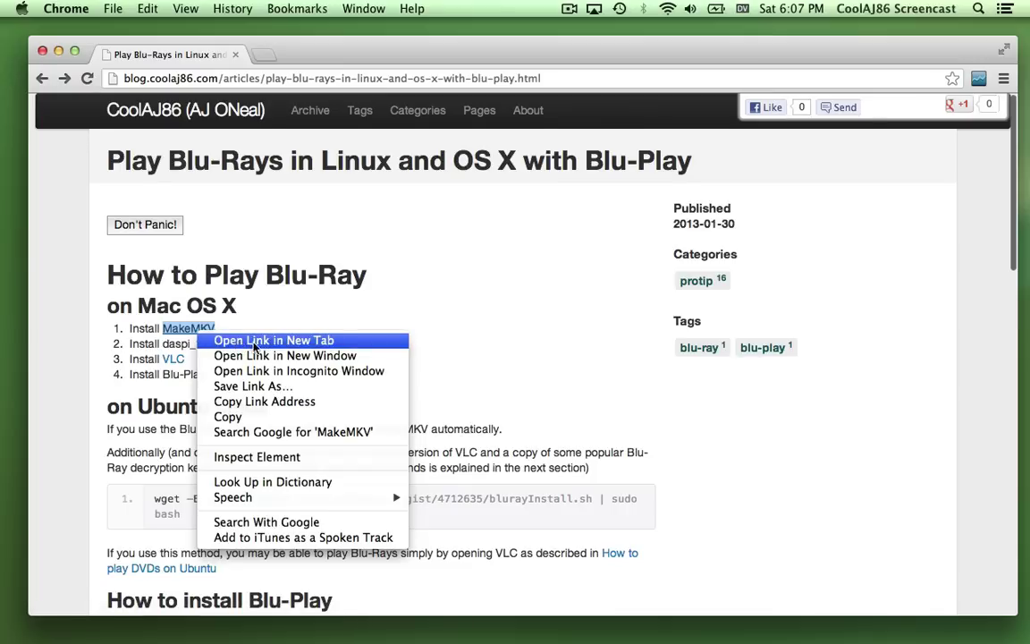
left_click(307, 343)
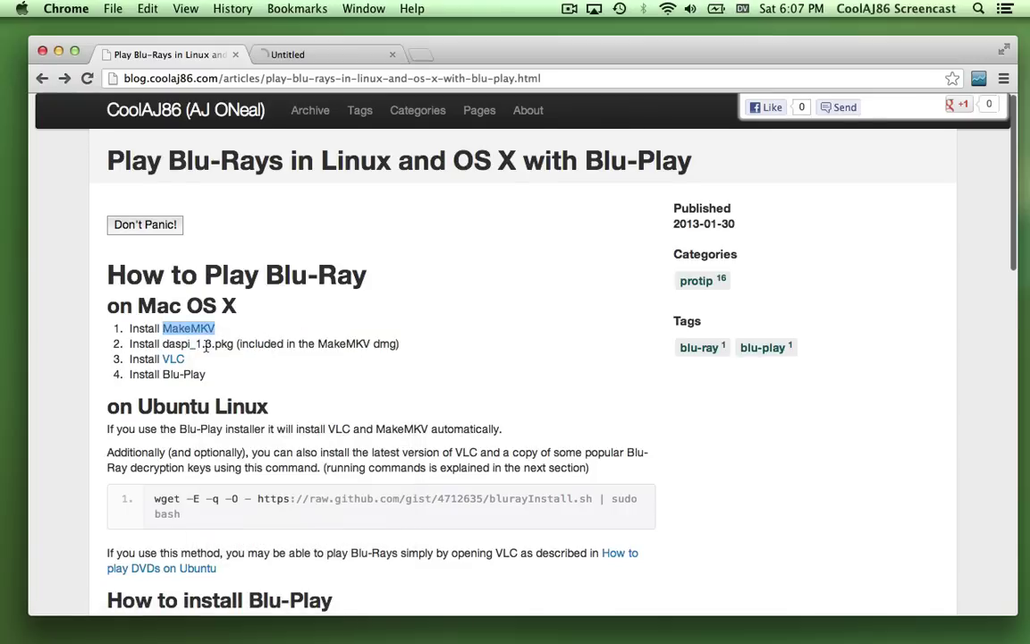
right_click(177, 359)
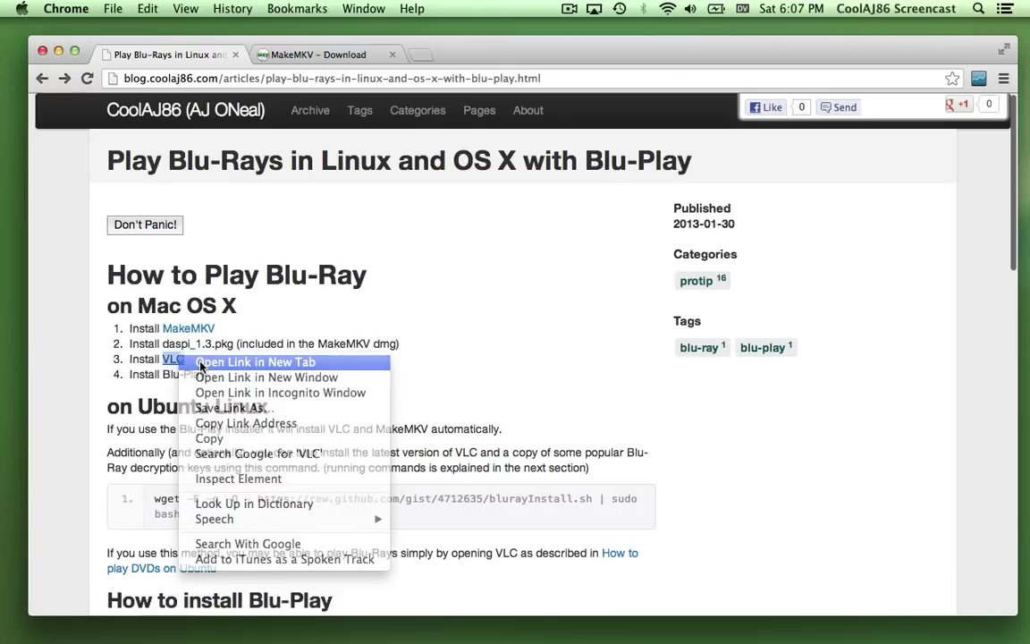
left_click(202, 362)
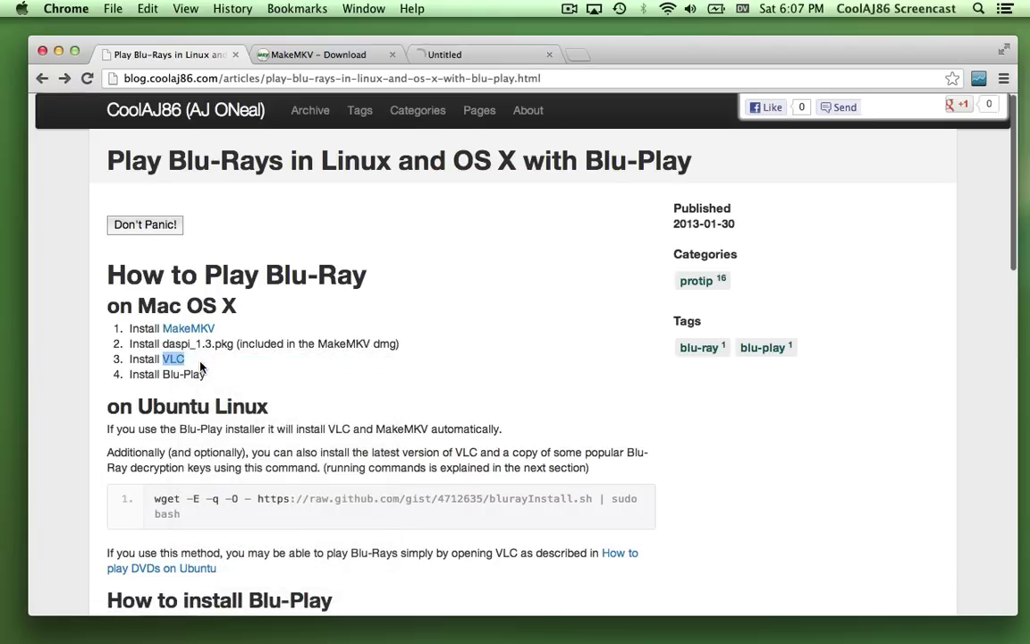
Step: Download MakeMKV 1.8.0 and VLC 2.0.5 for Mac OS X, then close both tabs
left_click(301, 61)
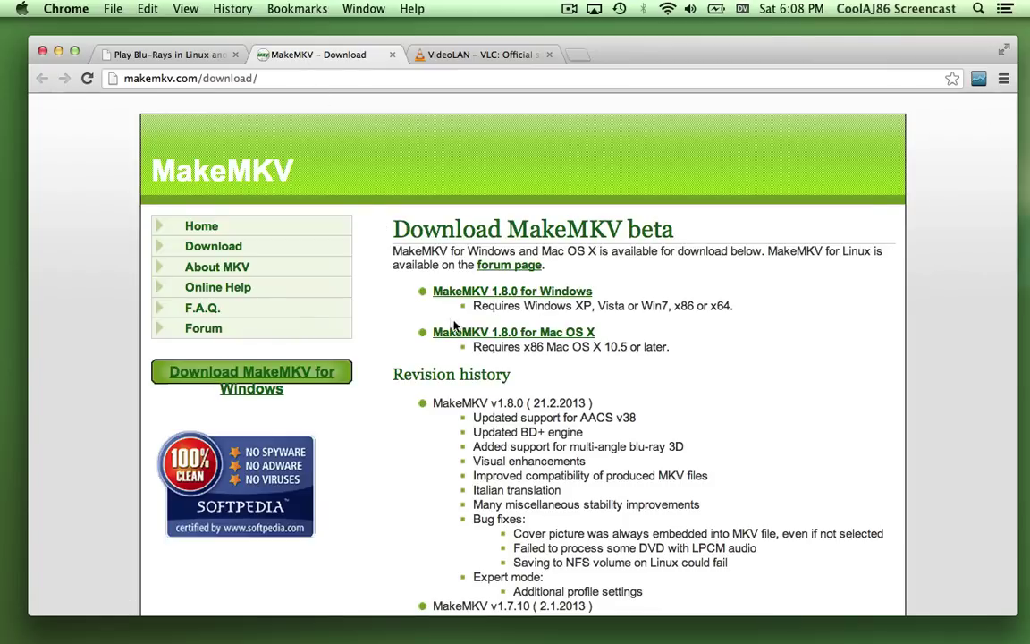
left_click(530, 339)
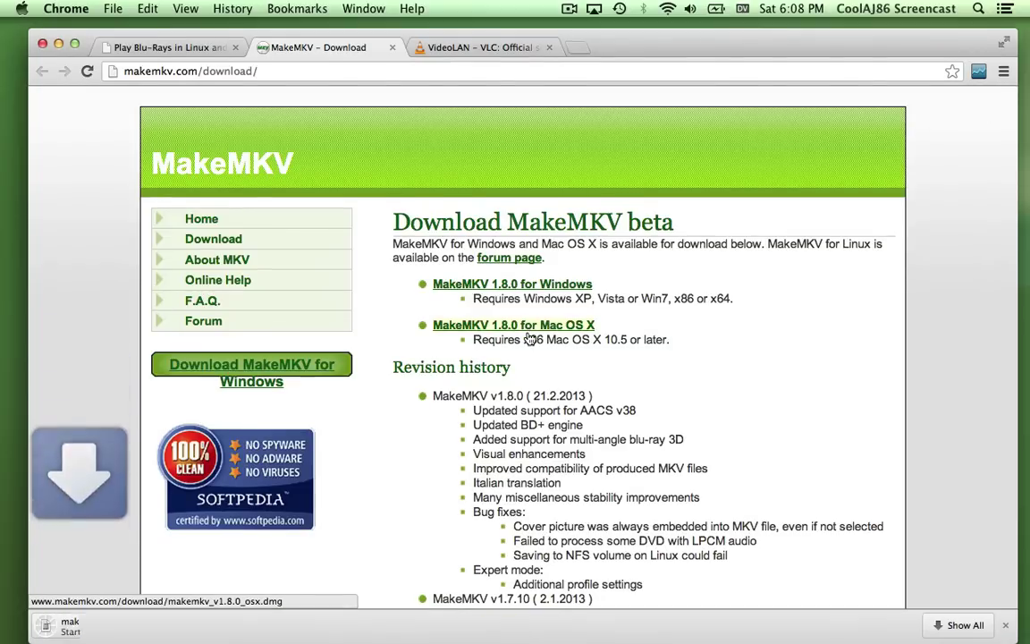
left_click(452, 57)
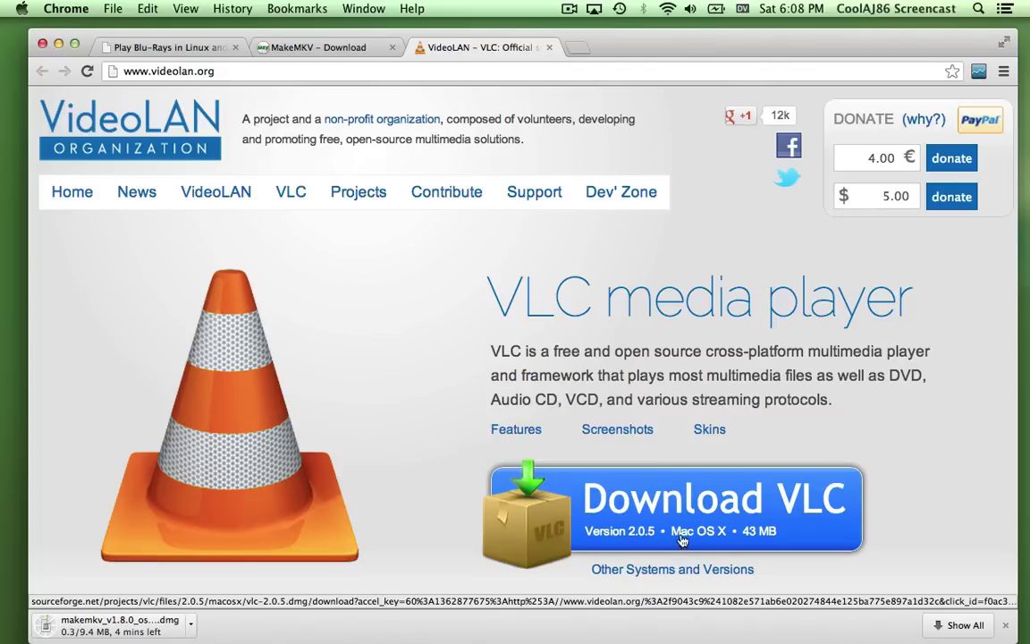
left_click(687, 497)
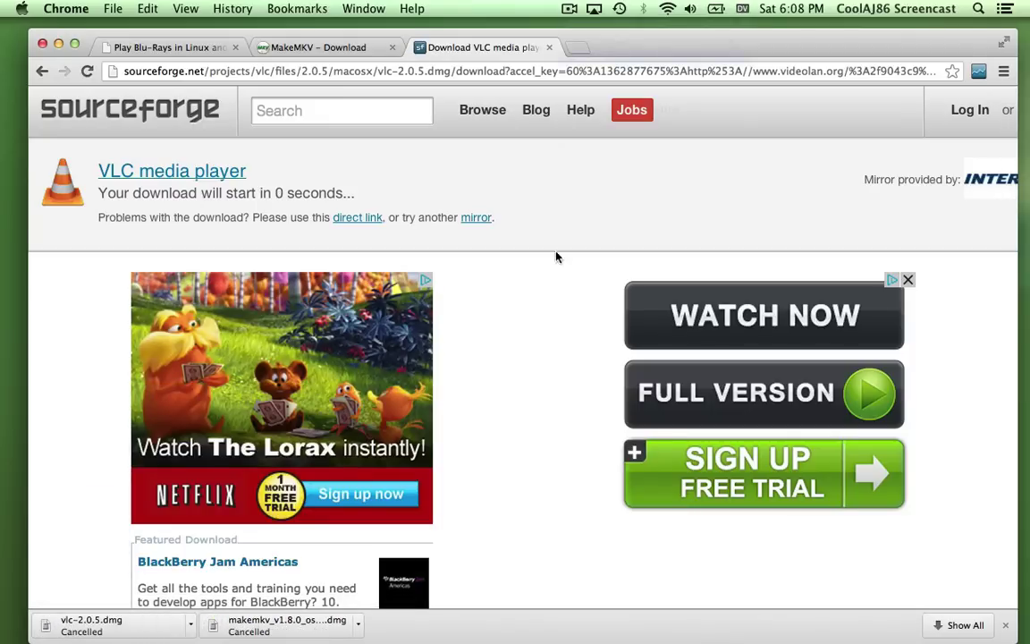
left_click(550, 48)
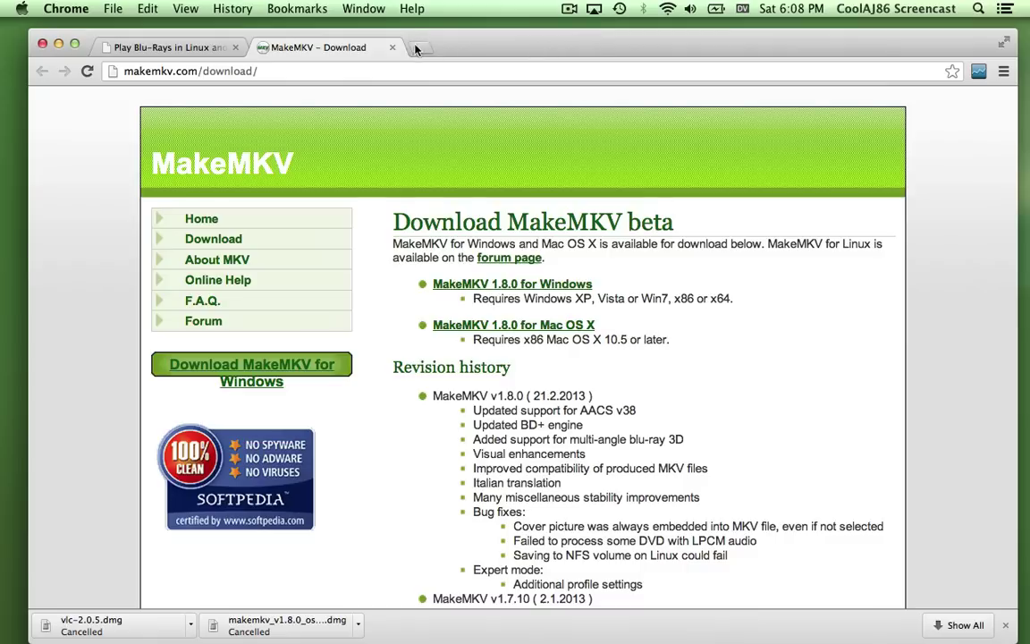
left_click(392, 47)
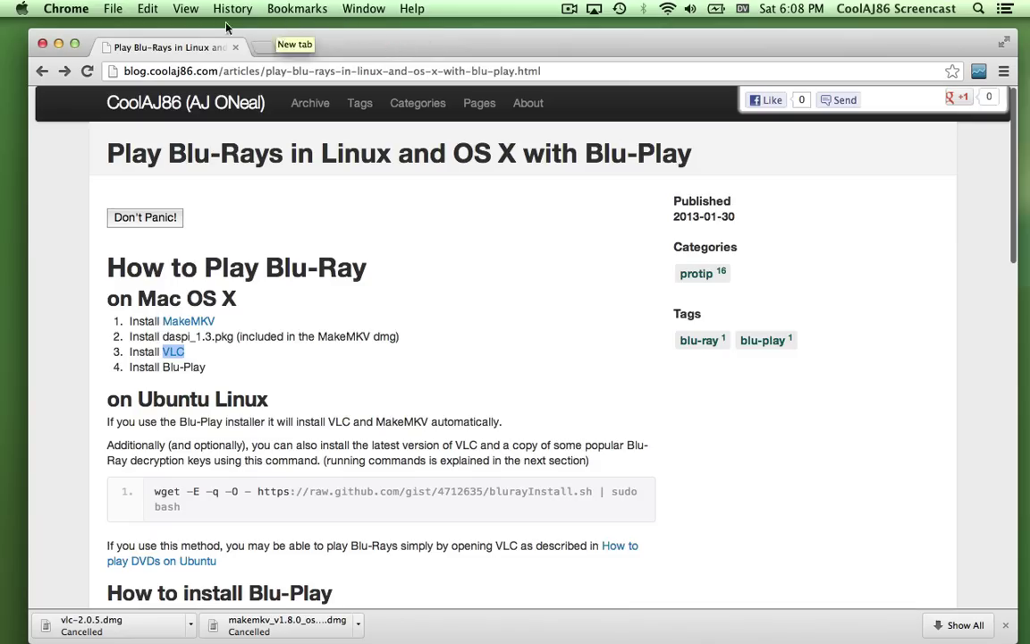
Step: Open makemkv_v1.8.0_osx.dmg from Downloads, agree to its license, and select daspi_1.3.pkg
left_click(13, 143)
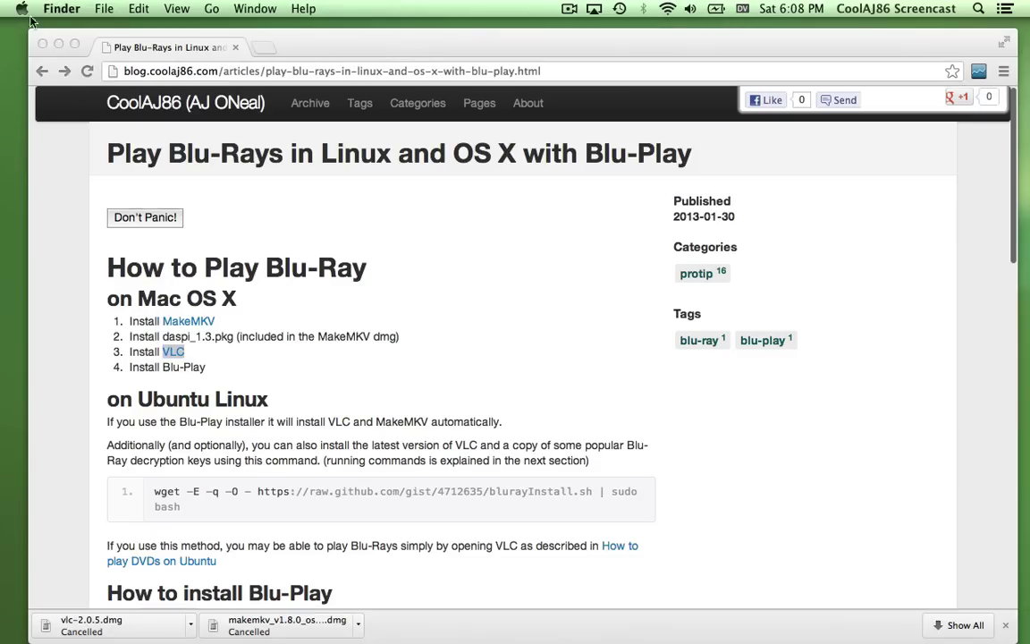
left_click(211, 9)
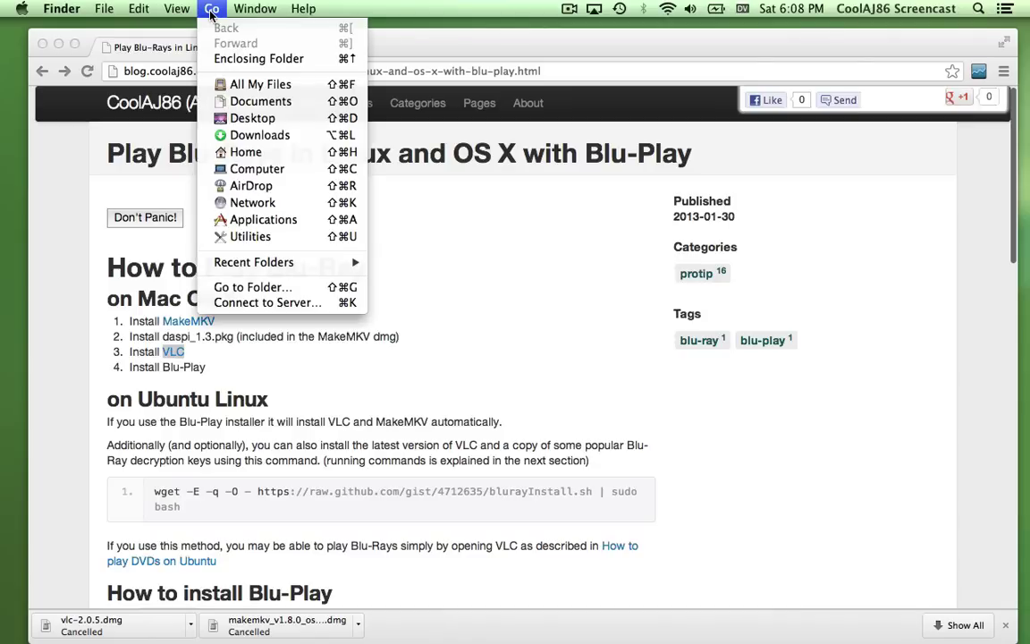
left_click(268, 137)
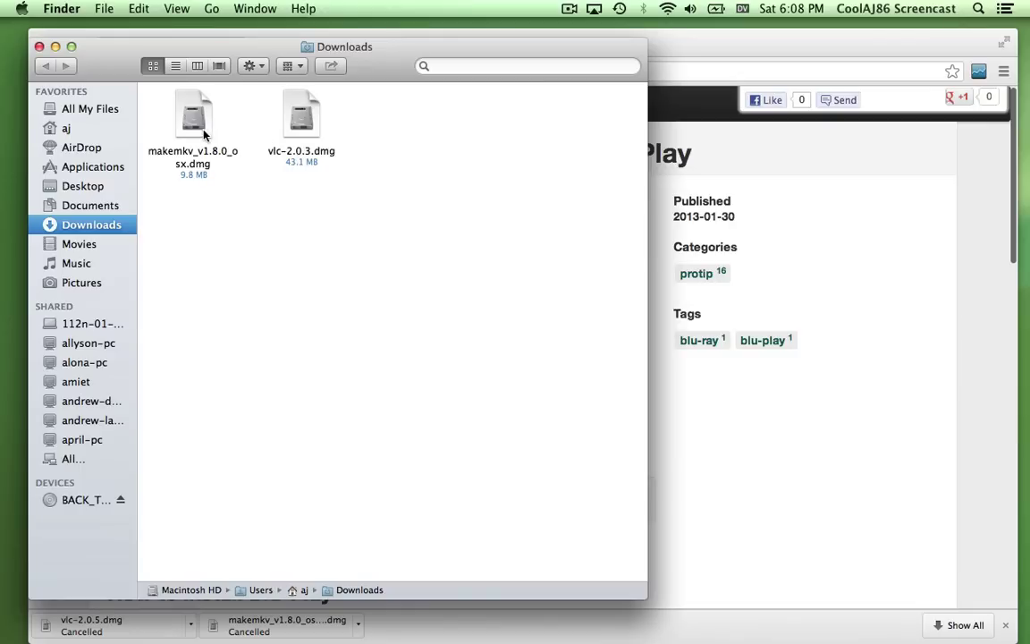
left_click(200, 120)
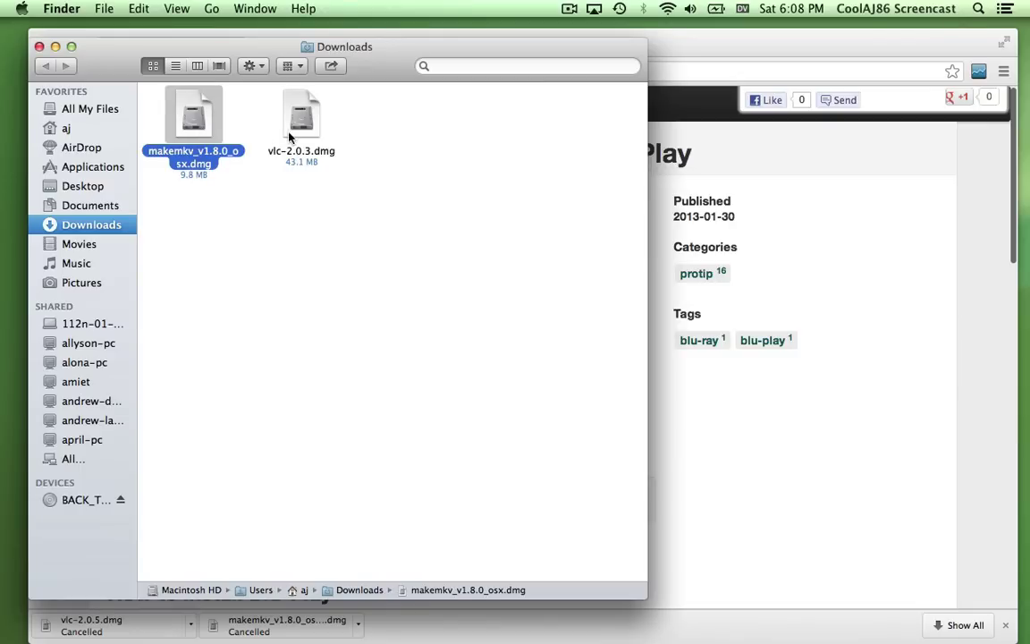
left_click(305, 150)
left_click(201, 109)
double_click(198, 114)
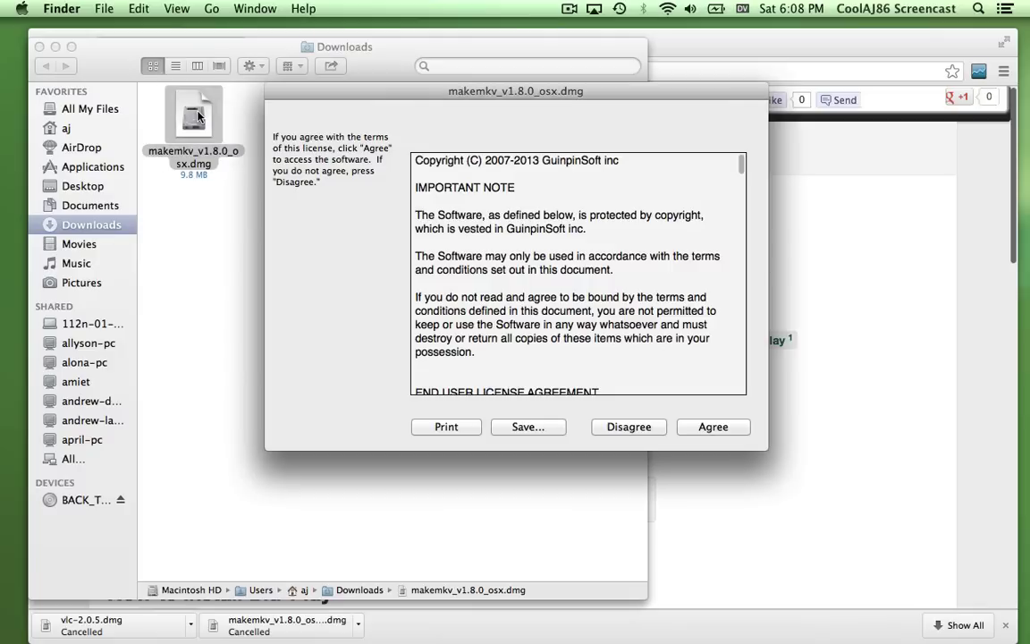
left_click(694, 426)
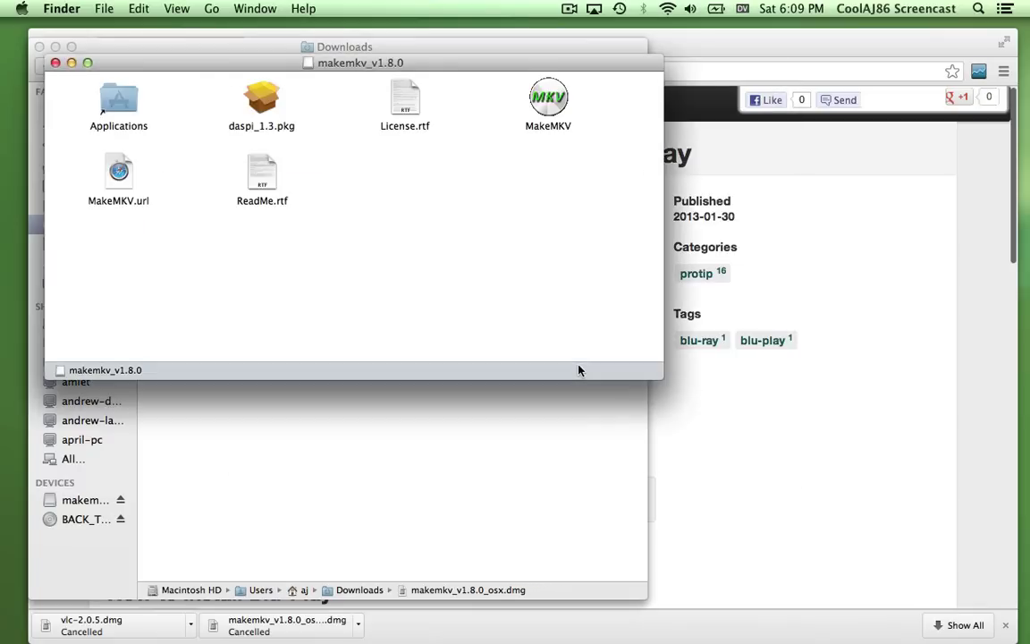
left_click(259, 101)
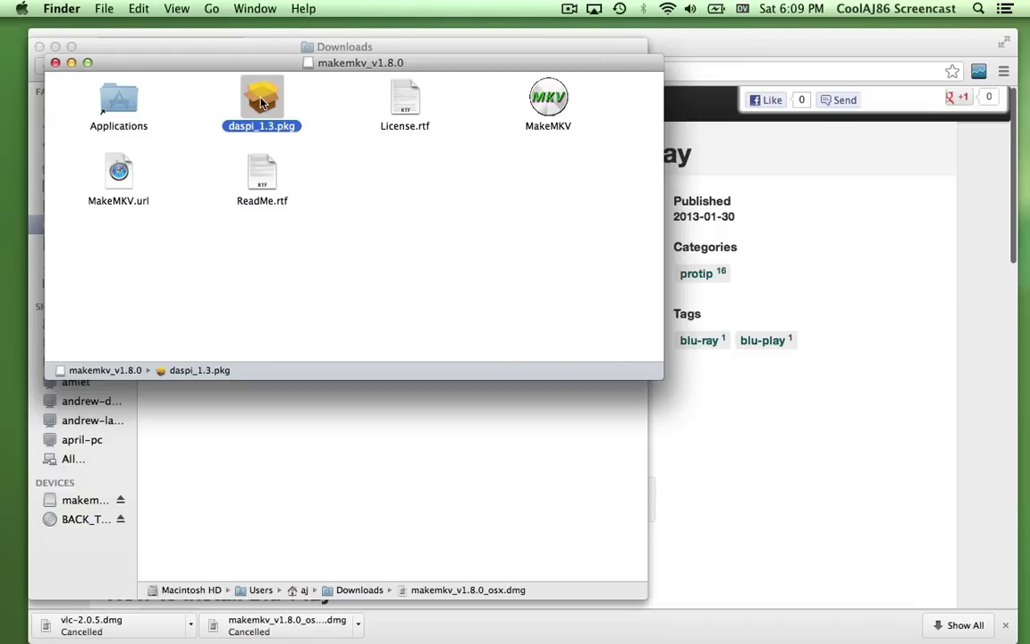
Step: Install daspi_1.3.pkg on Macintosh HD, accepting the licence and authorising with the admin password
right_click(262, 103)
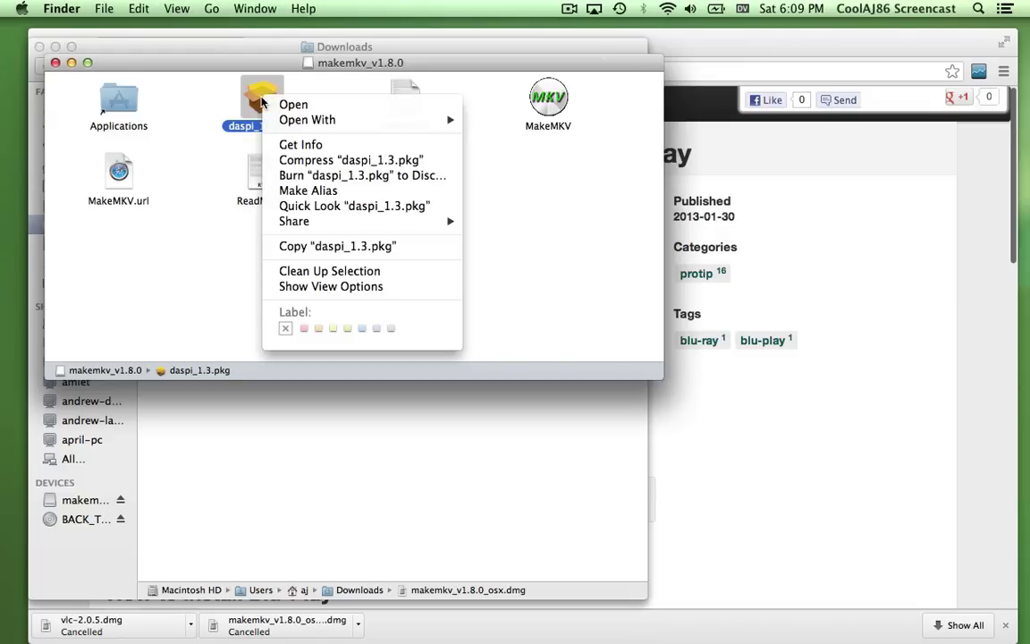
left_click(269, 103)
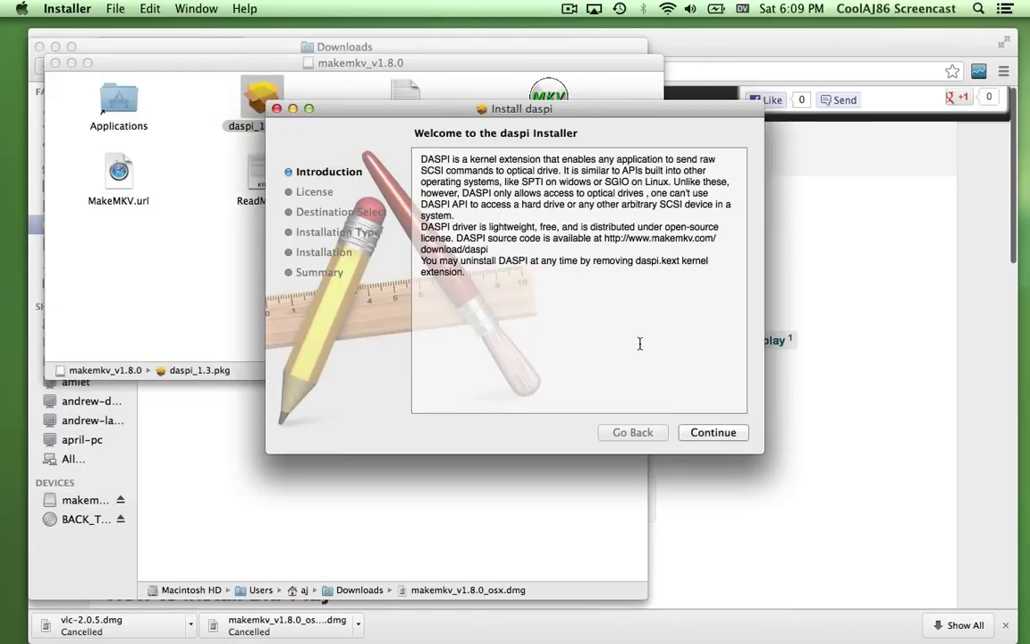
left_click(707, 433)
left_click(705, 433)
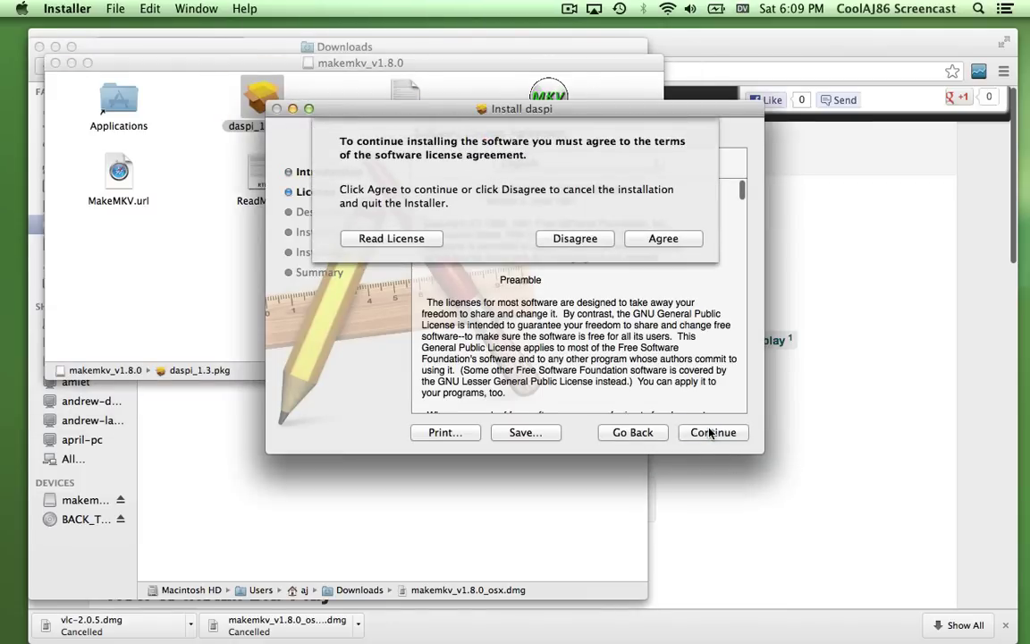
left_click(663, 239)
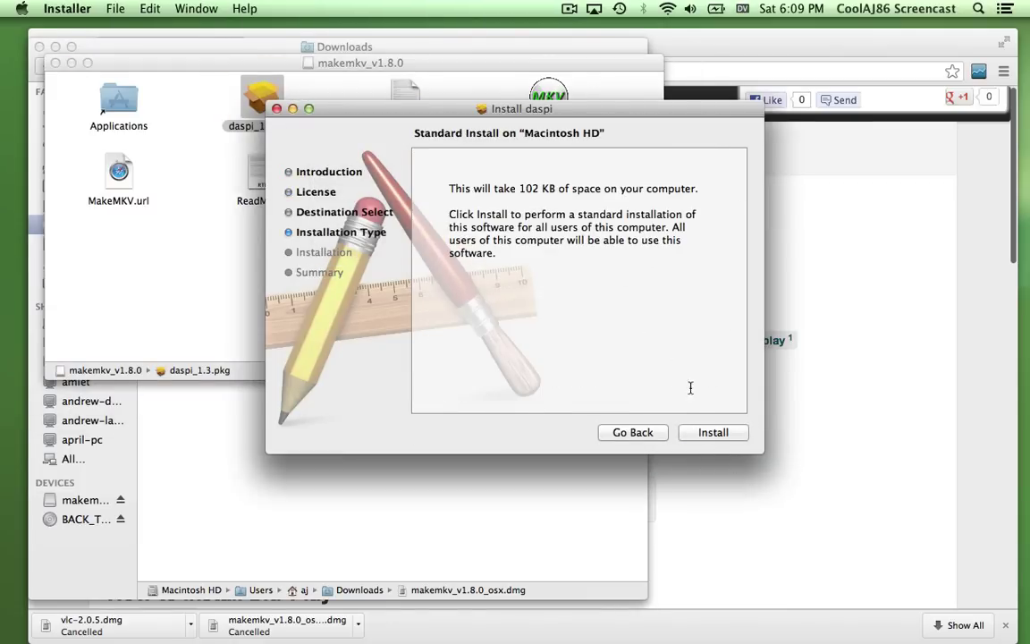
left_click(703, 434)
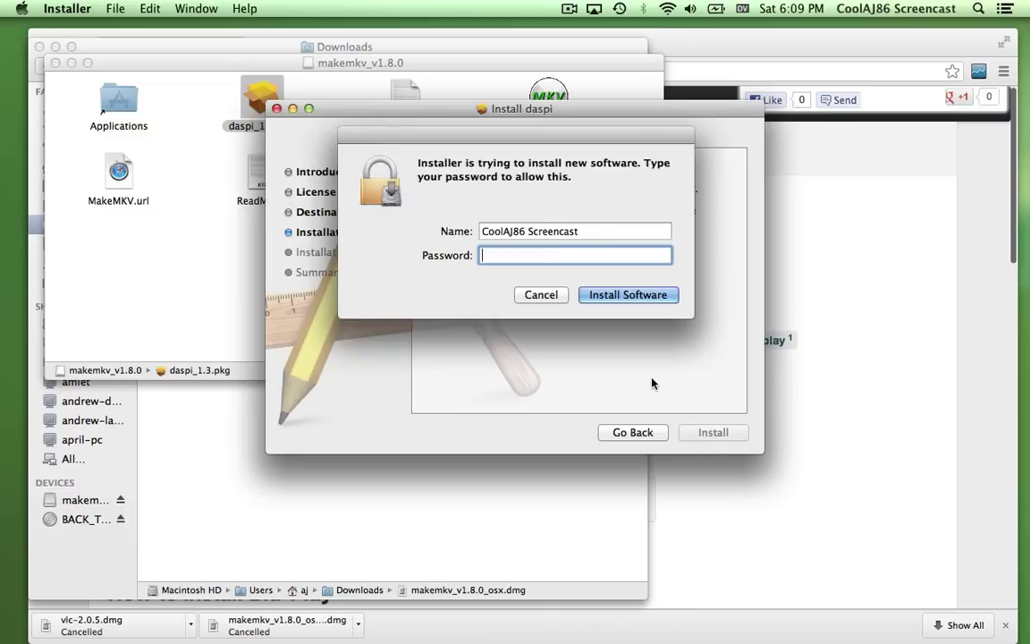
type("••••••••••••")
key("Return")
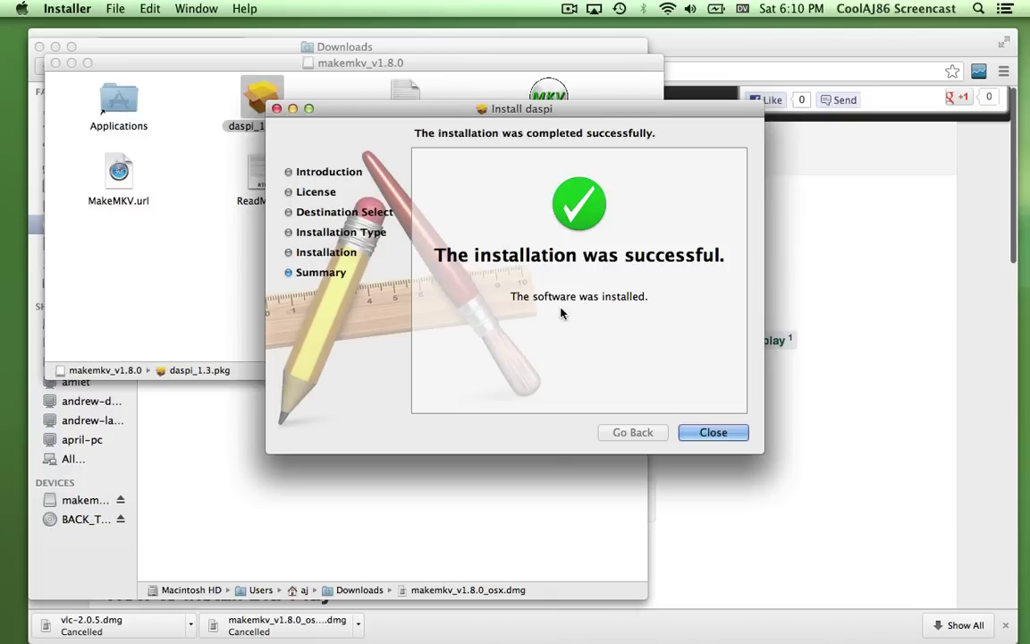
left_click(714, 432)
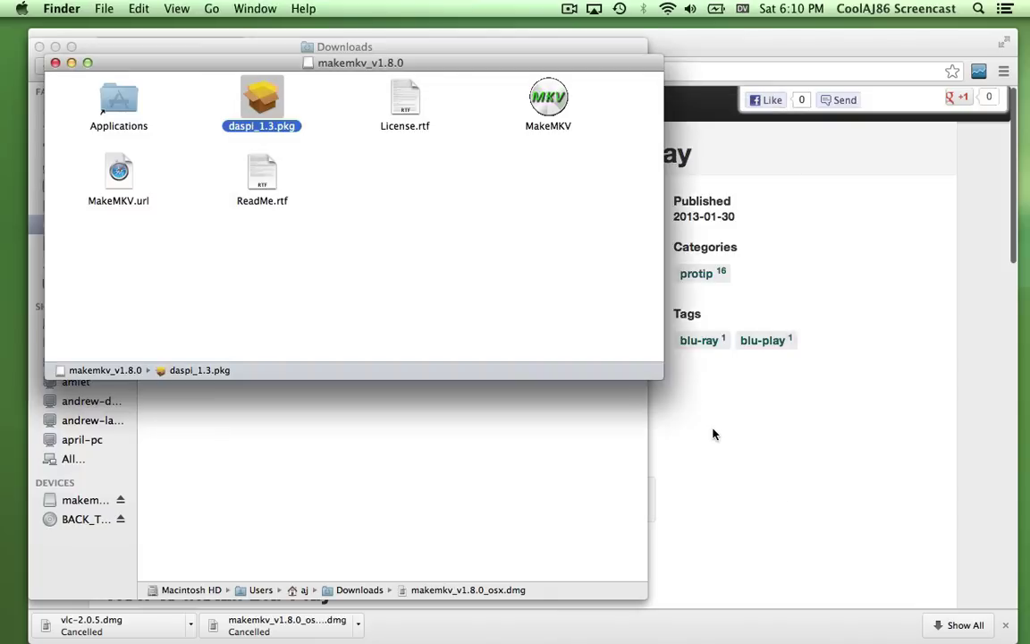
Step: Open MakeMKV from the disk image, then quit it and confirm cancelling the drive scan
right_click(556, 101)
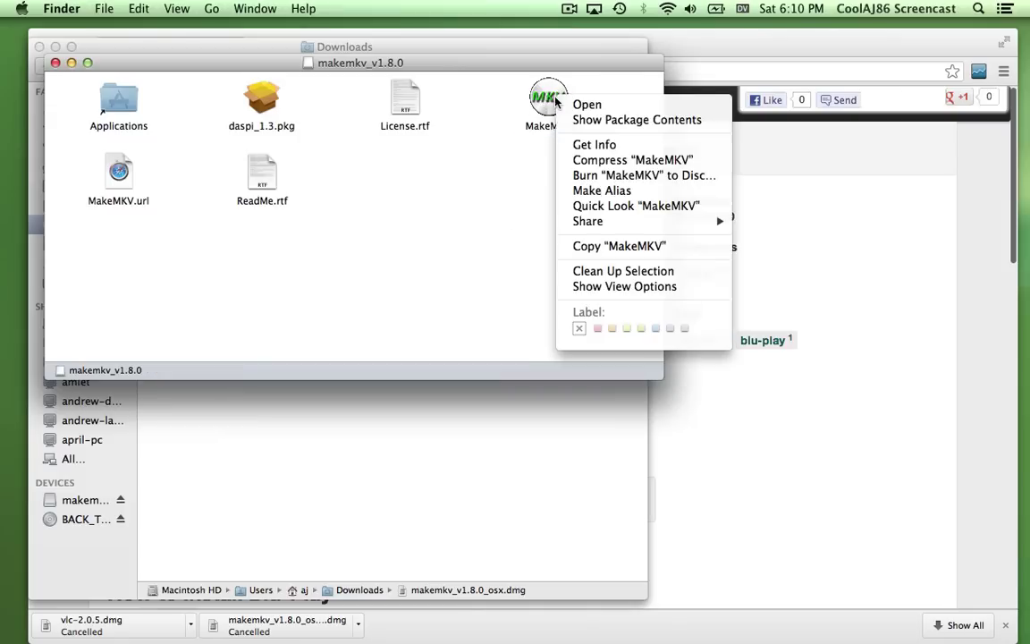
left_click(608, 106)
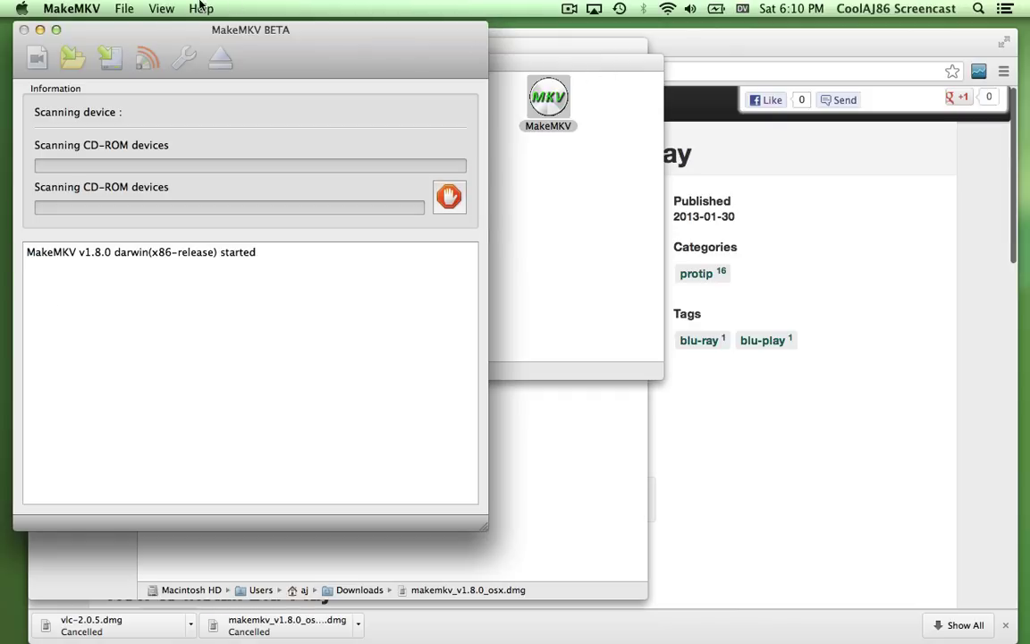
left_click(62, 9)
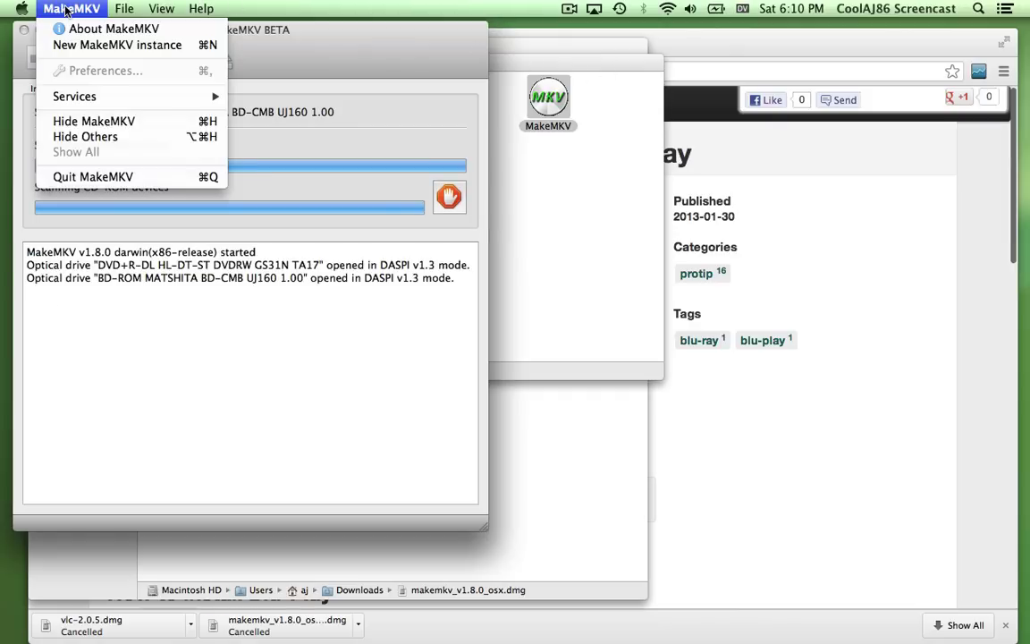
left_click(77, 177)
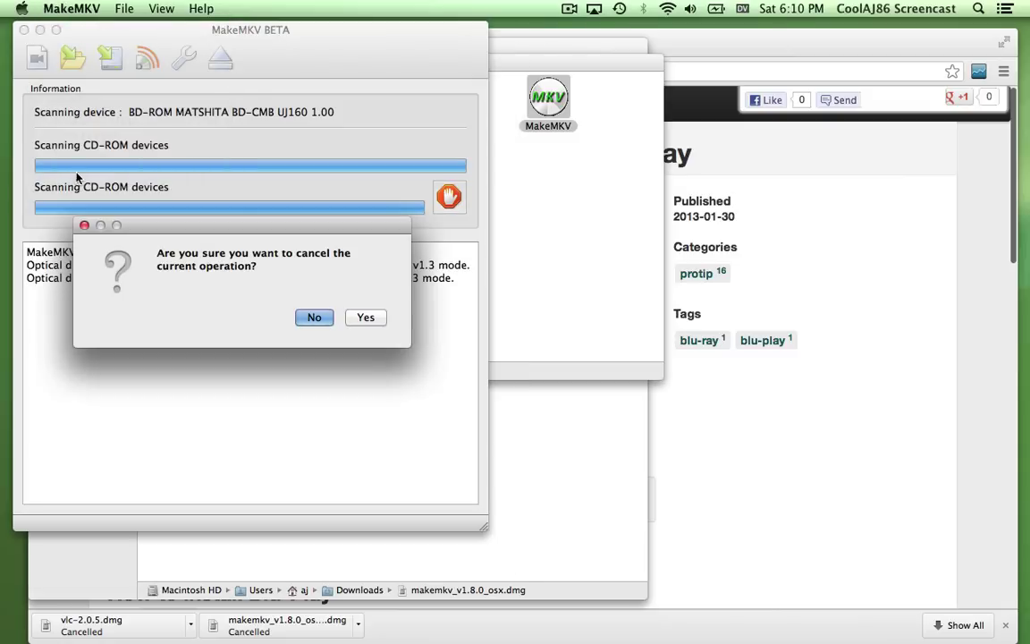
left_click(361, 321)
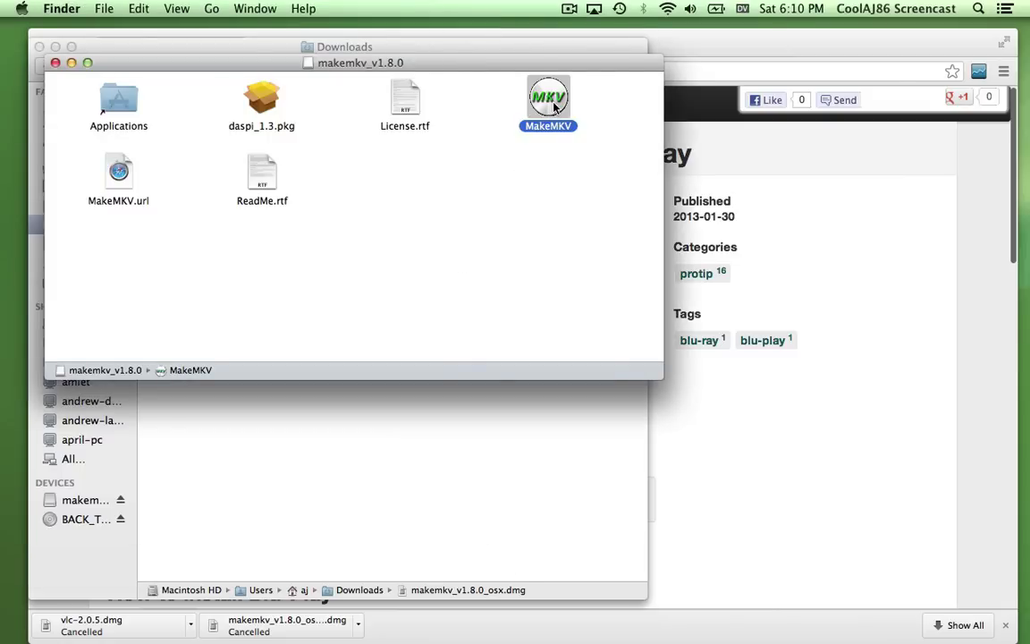
Step: Drag MakeMKV to Applications, stop the copy, and close the makemkv_v1.8.0 window
left_click_drag(552, 123, 118, 111)
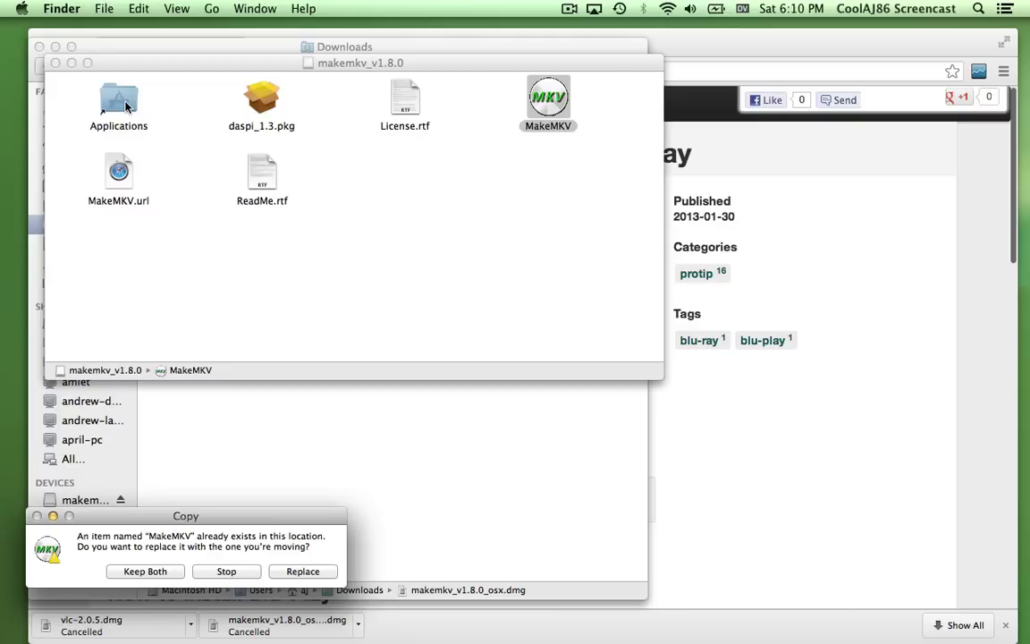
left_click(225, 571)
left_click(183, 300)
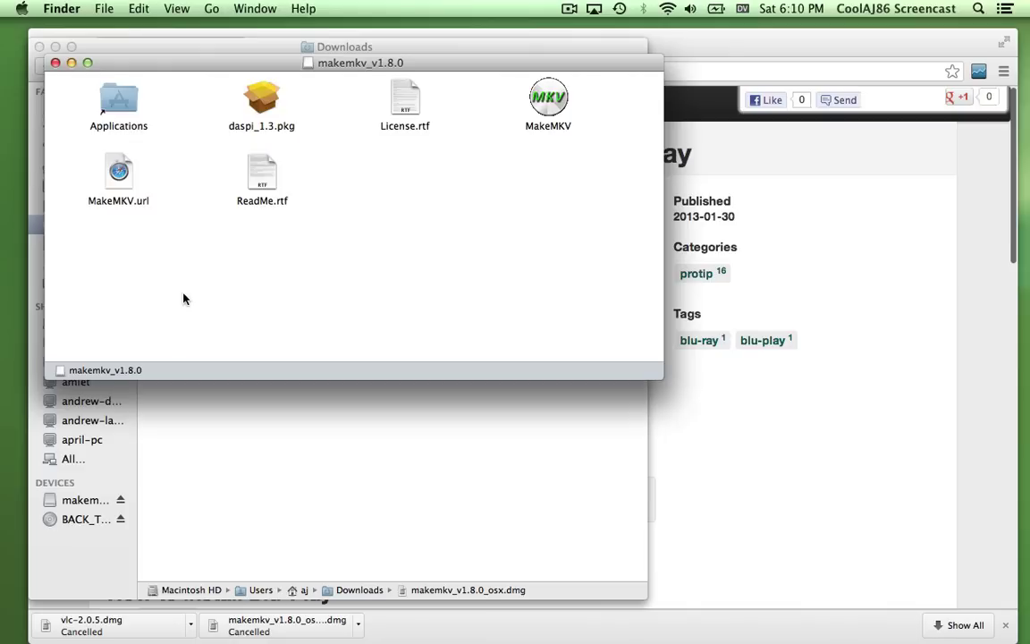
left_click(54, 63)
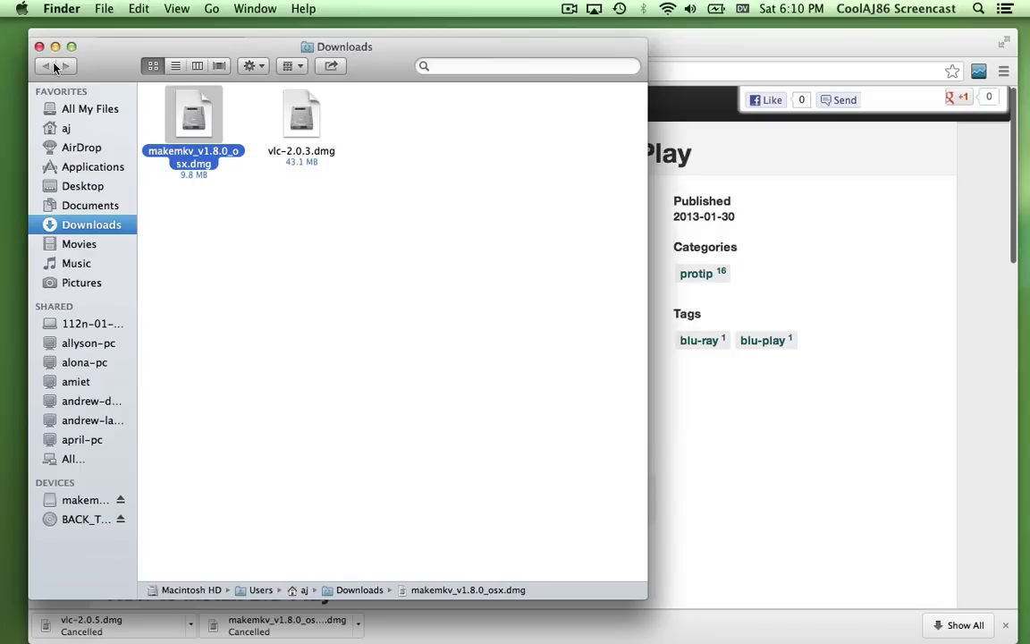
Step: Mount vlc-2.0.3.dmg, open VLC from it, then quit VLC
left_click(273, 118)
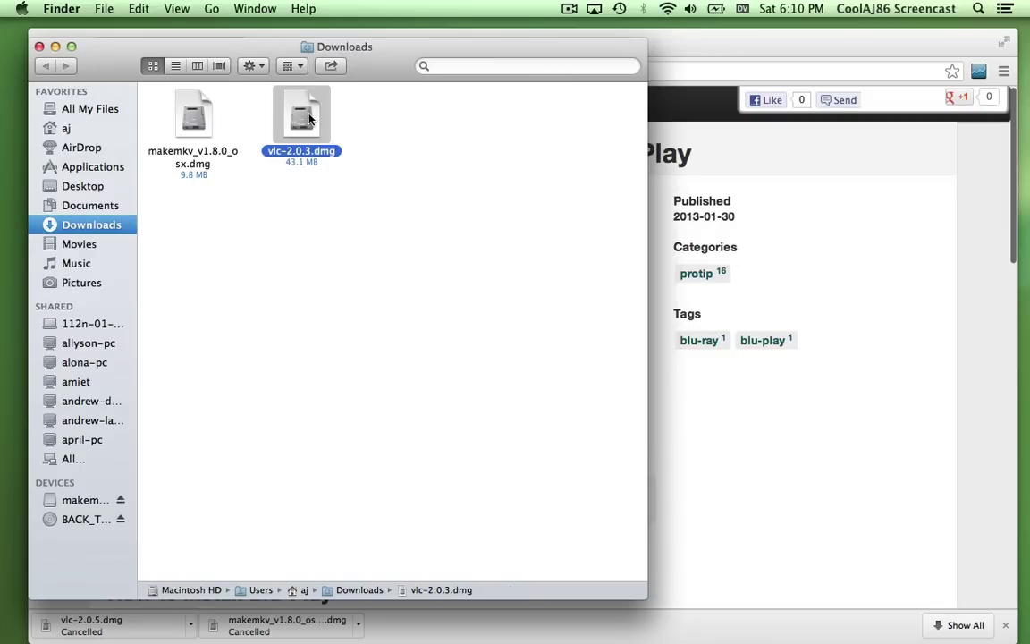
double_click(308, 119)
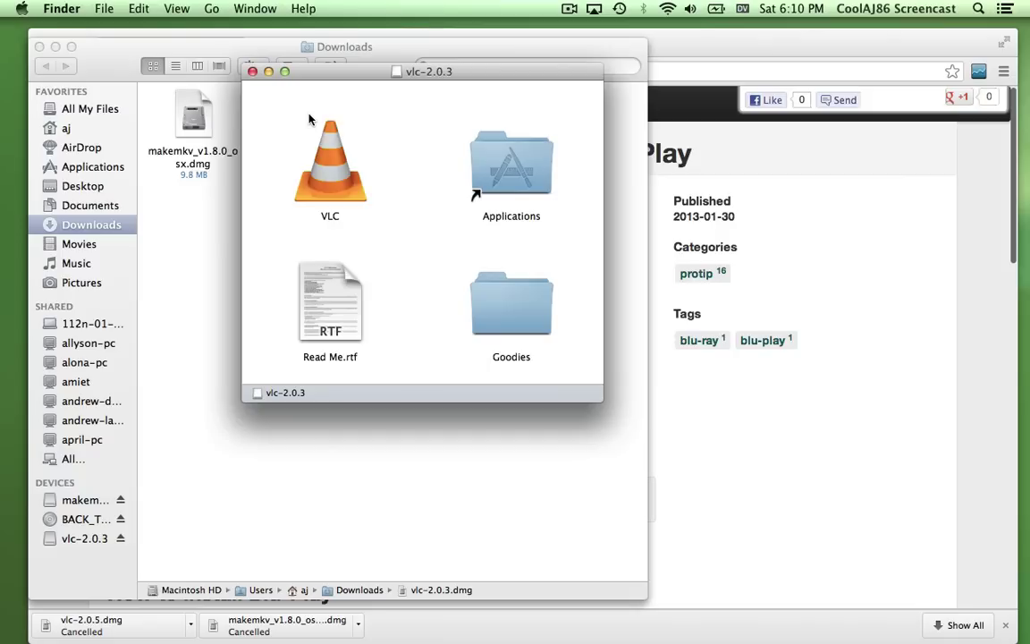
right_click(335, 180)
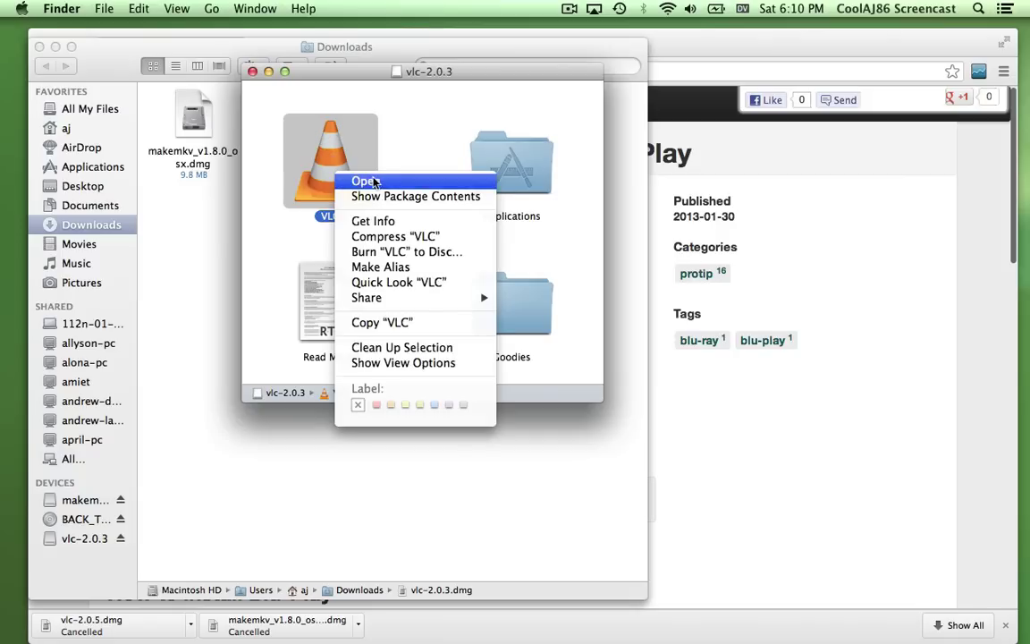
left_click(345, 179)
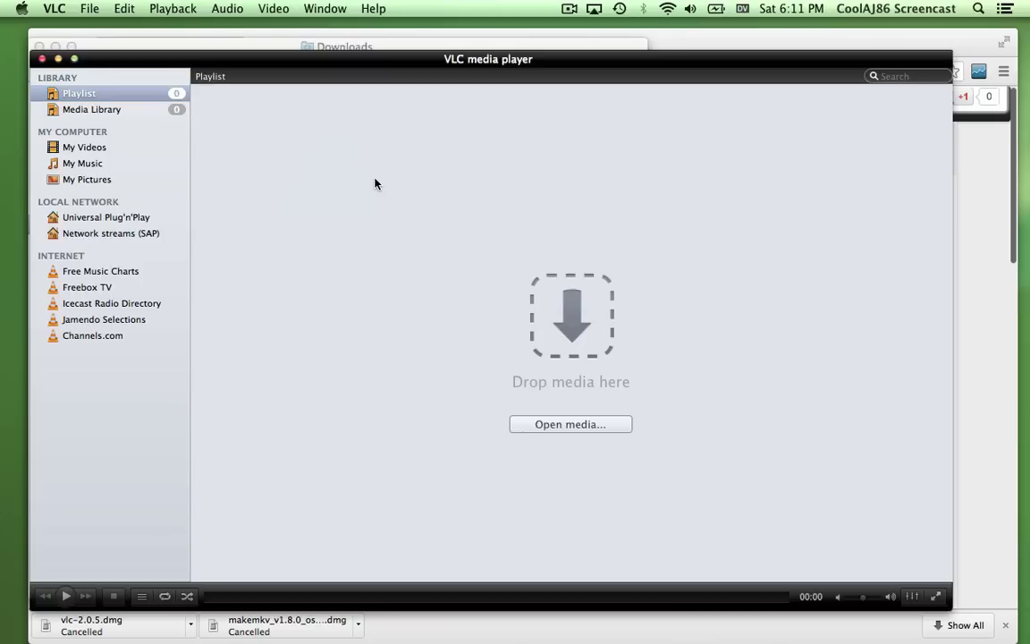
left_click(54, 8)
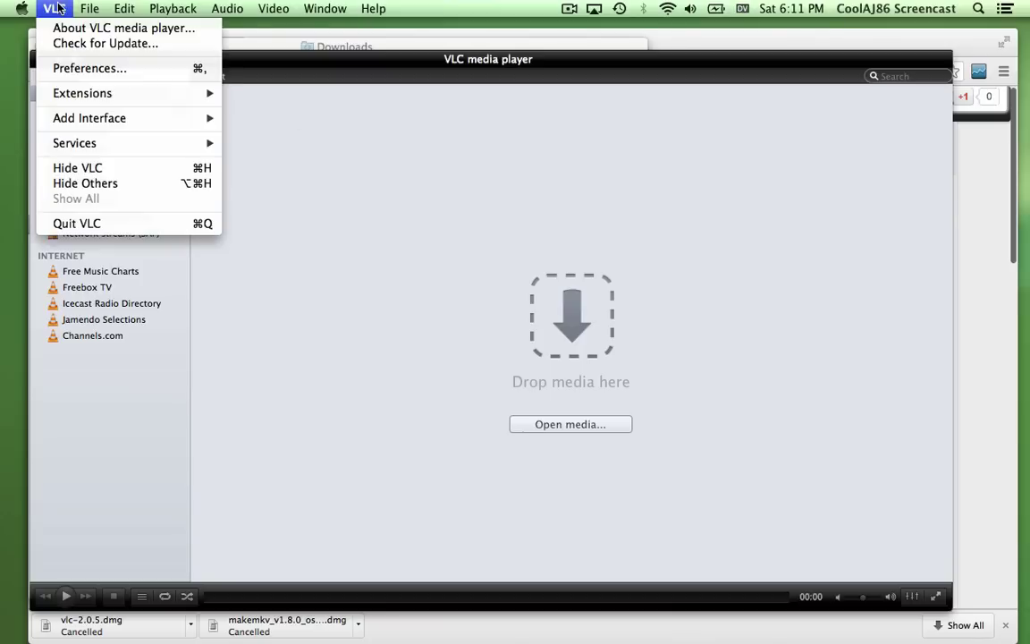
left_click(77, 224)
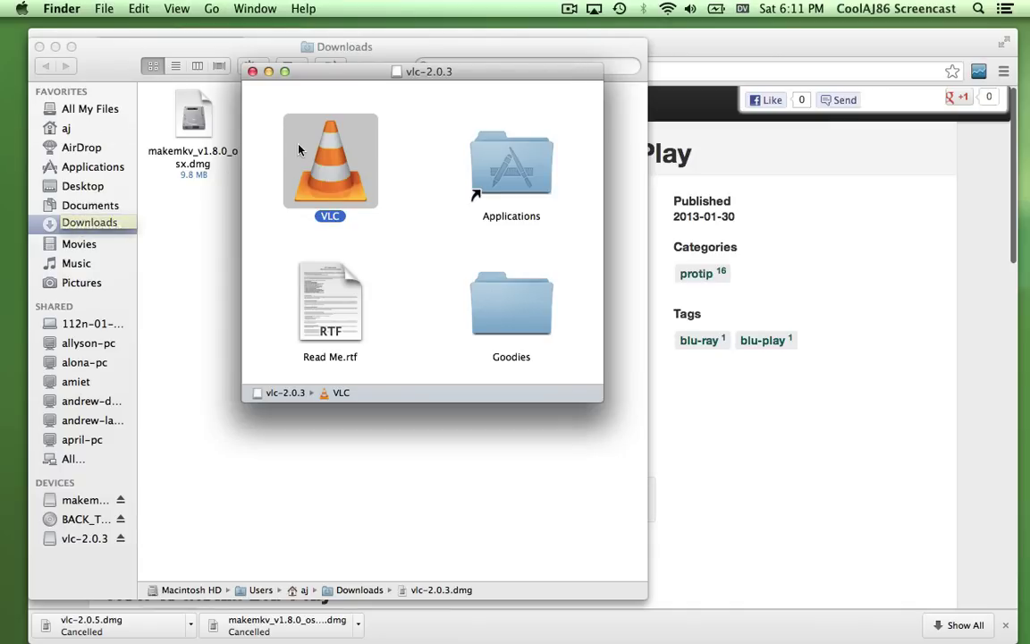
Step: Stop copying VLC to Applications, close the vlc-2.0.3 window, and eject both disk images
left_click_drag(326, 156, 515, 165)
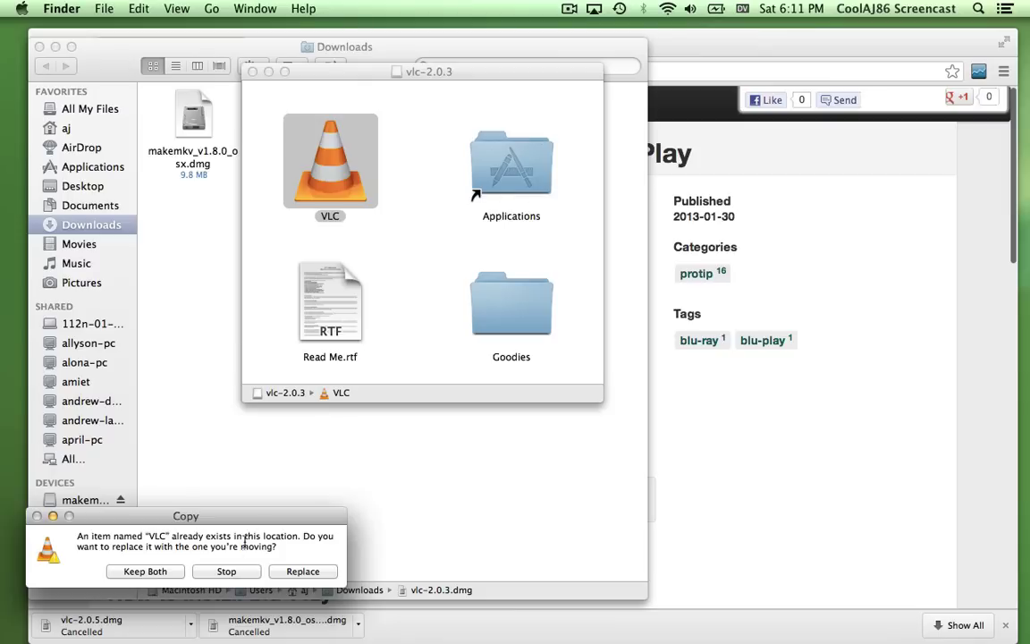
left_click(227, 573)
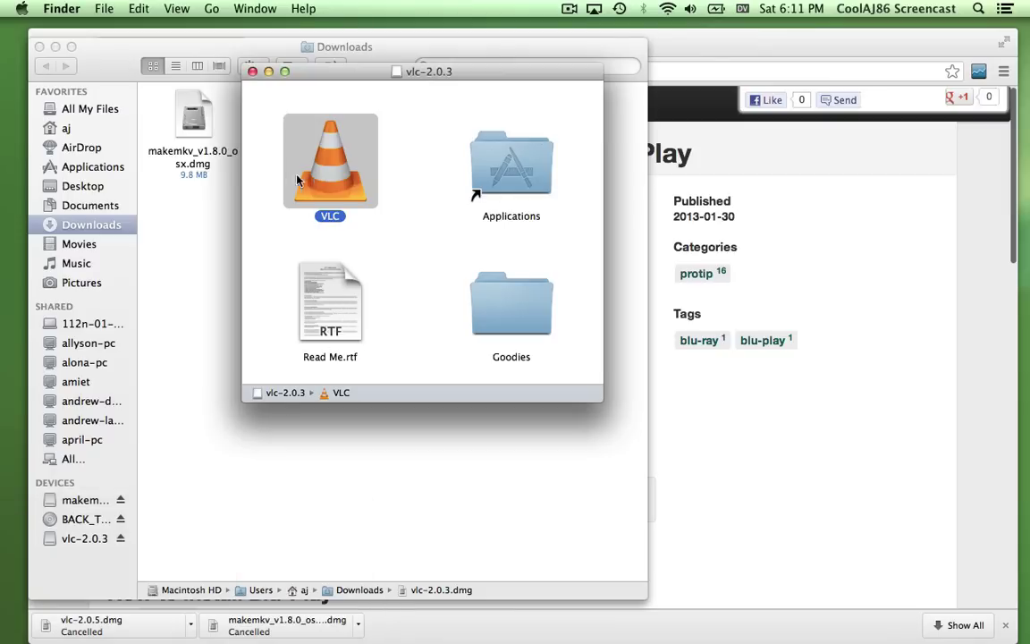
left_click(253, 71)
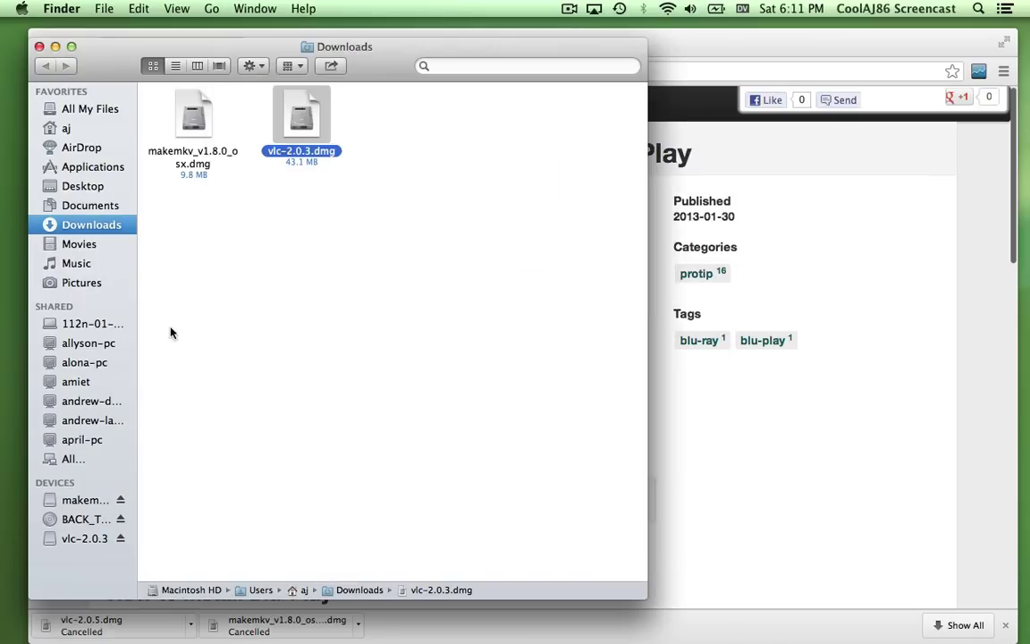
left_click(120, 501)
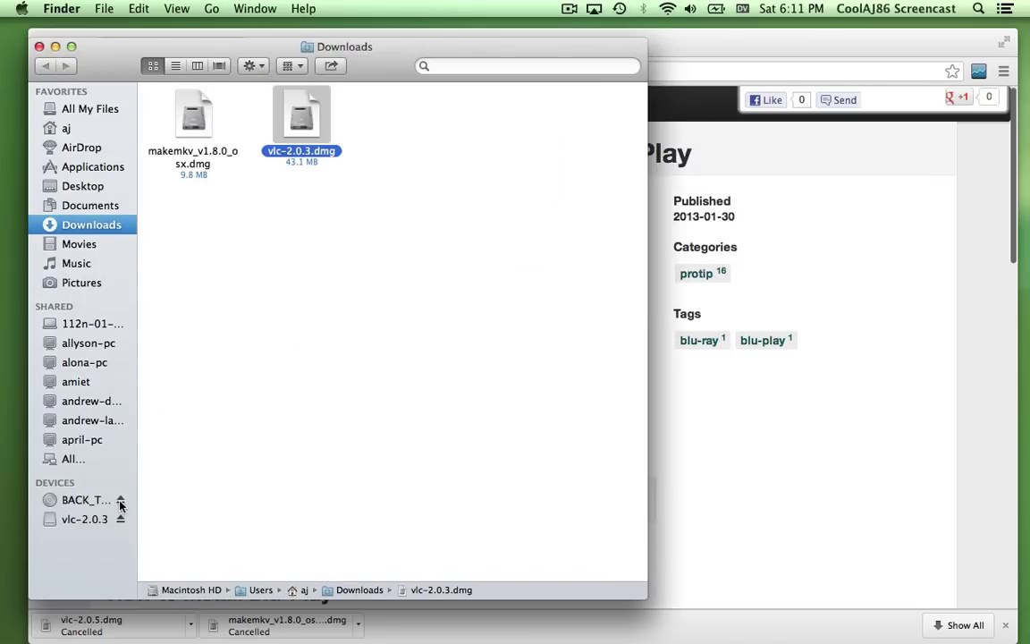
left_click(120, 522)
Step: Close the Downloads window and scroll the article to the How to install Blu-Play section
left_click(39, 48)
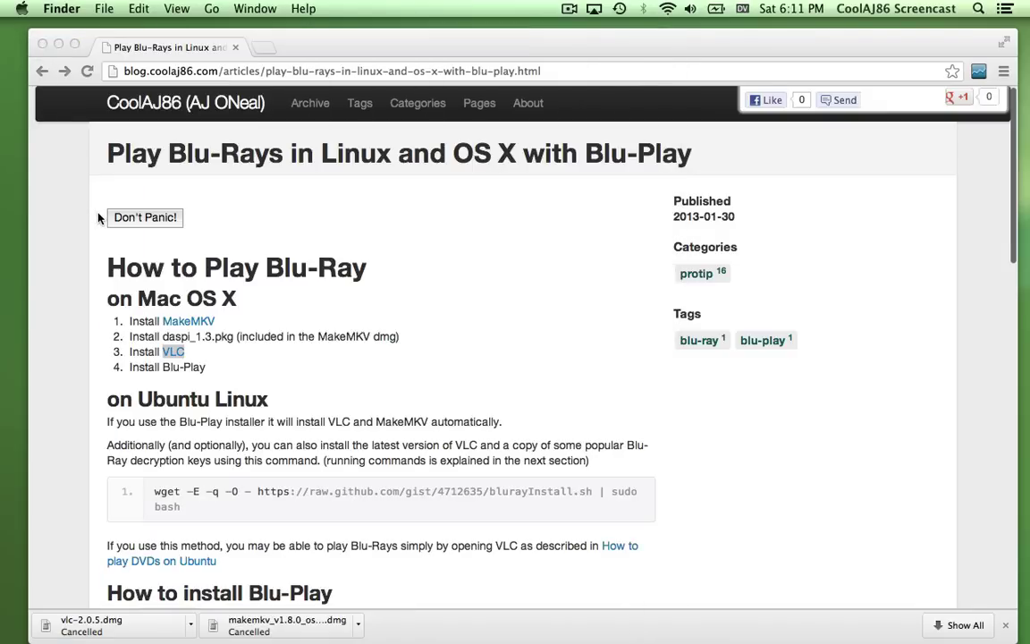
scroll(110, 271, "down", 4)
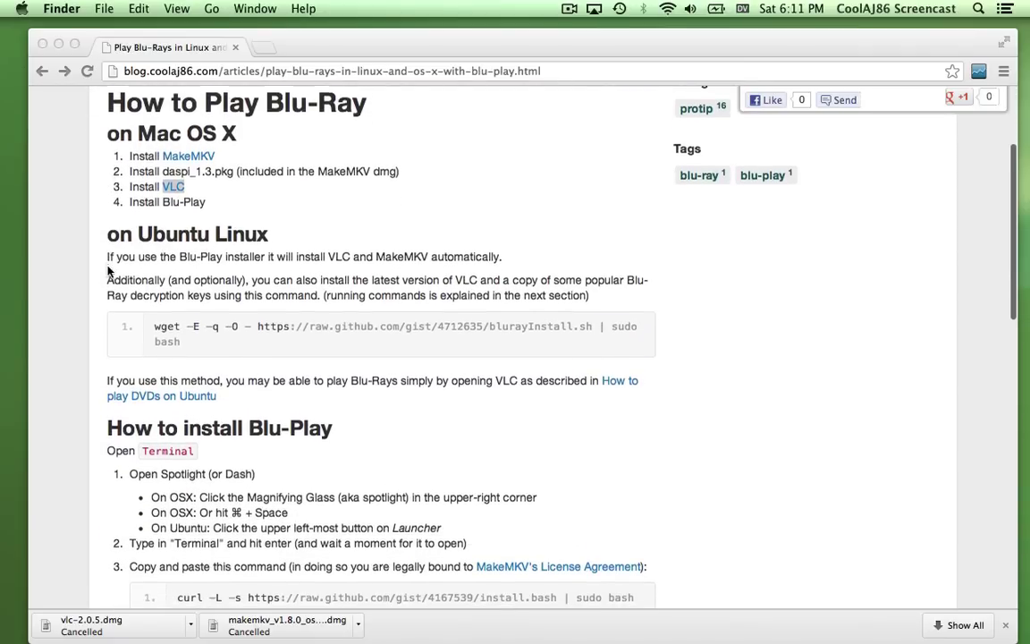
scroll(108, 271, "down", 1)
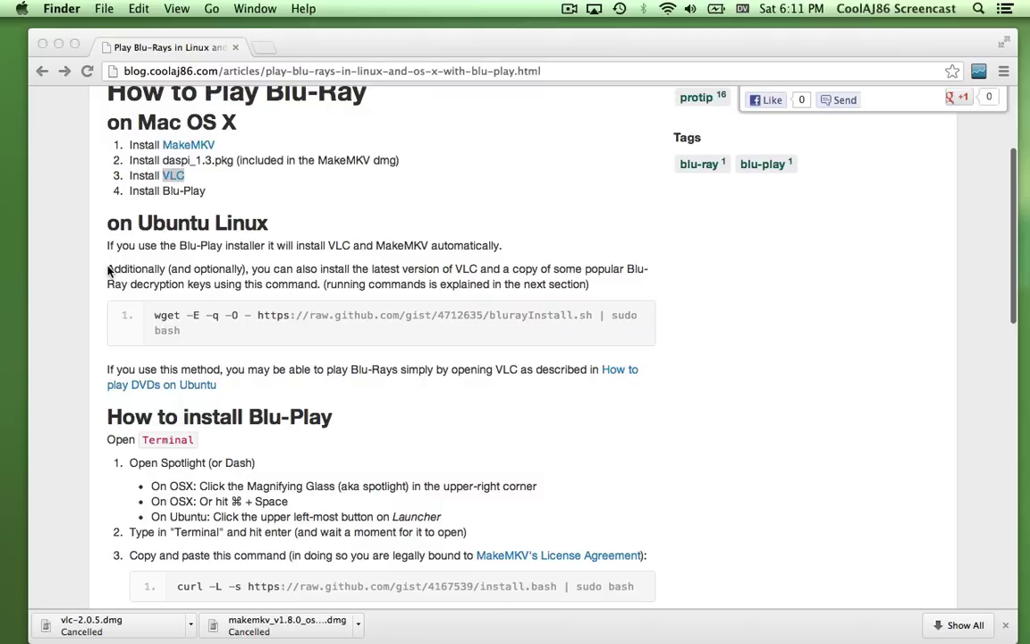
scroll(108, 271, "up", 1)
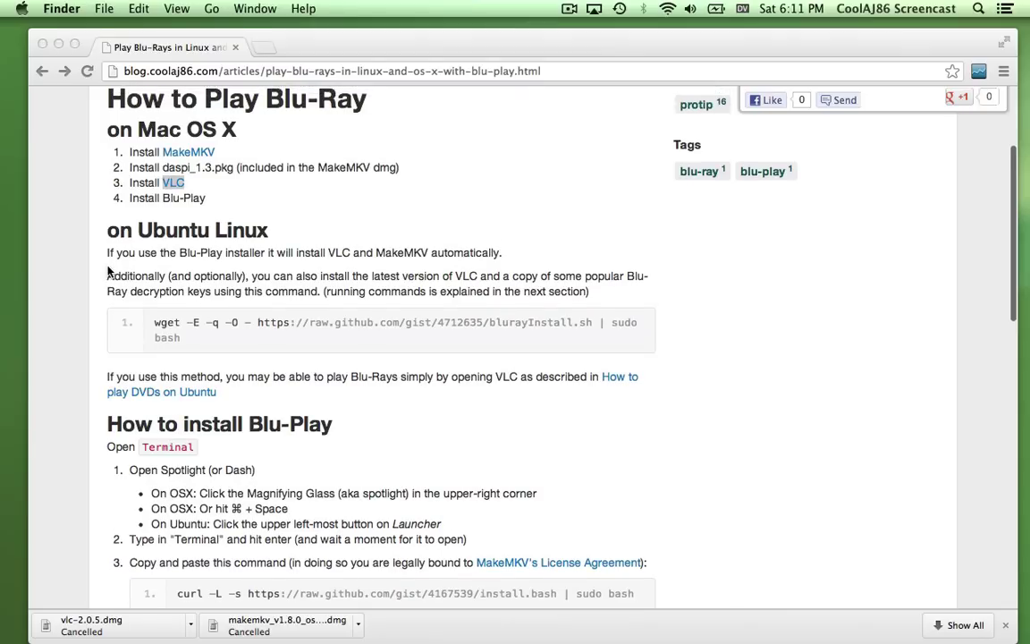
scroll(109, 271, "down", 3)
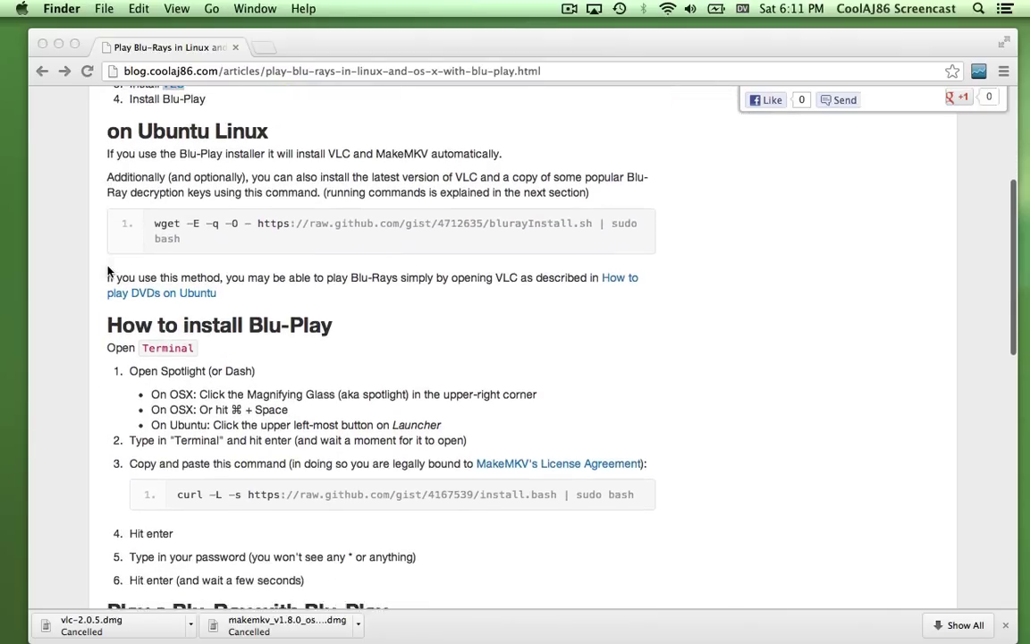
scroll(108, 271, "down", 1)
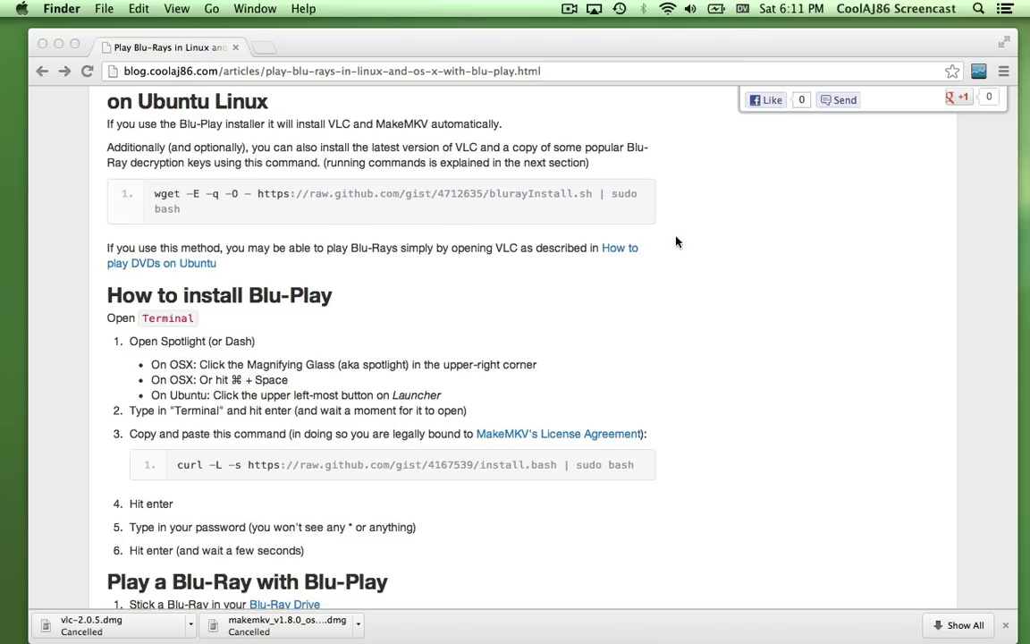
Step: Launch Terminal from Spotlight and move its window so the article's install steps stay visible
left_click(979, 9)
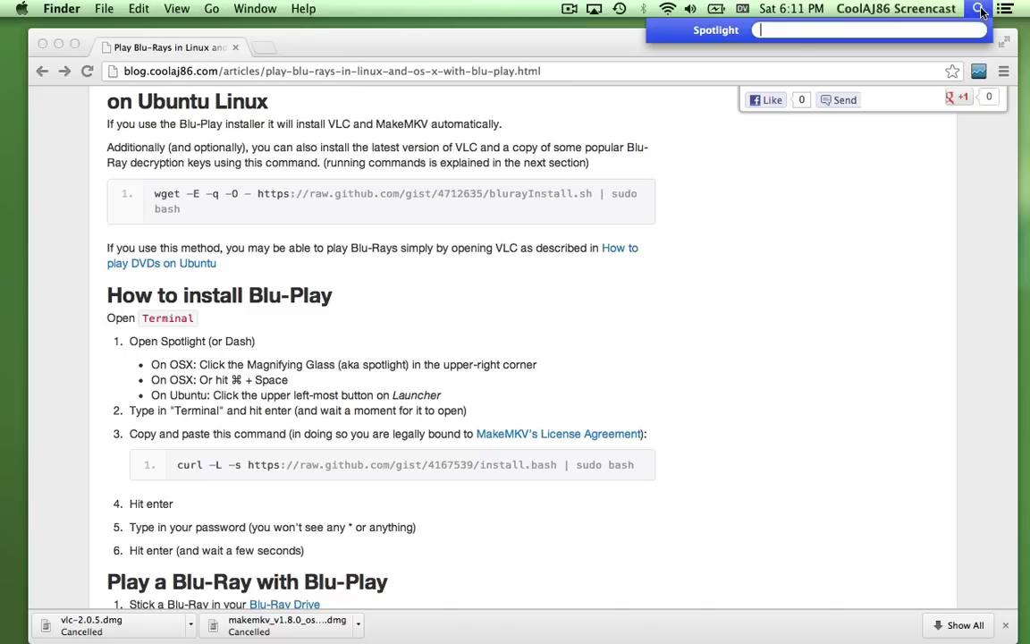
type("terminal")
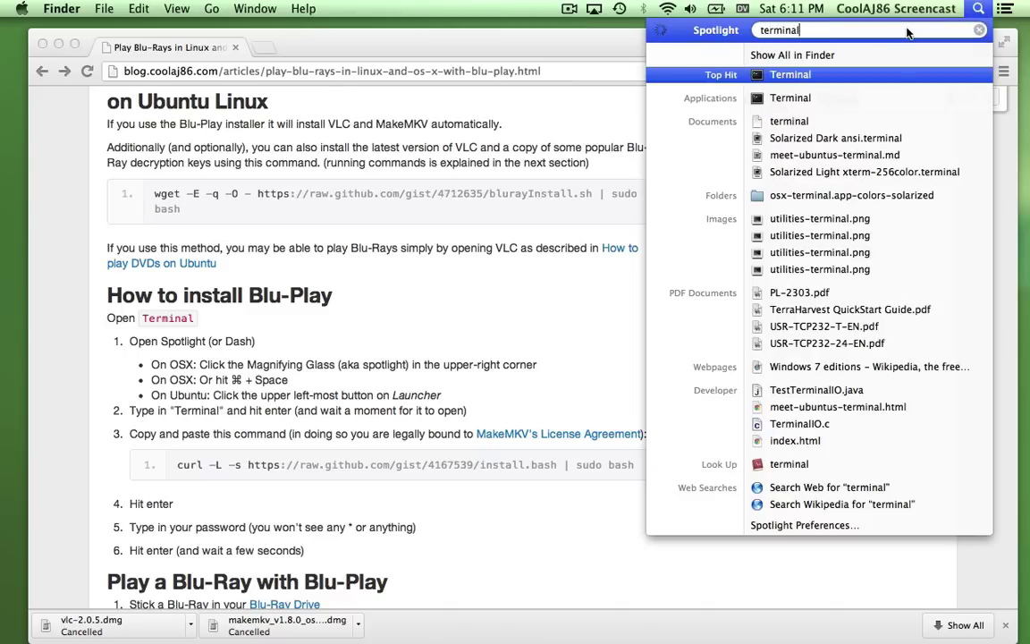
key("Return")
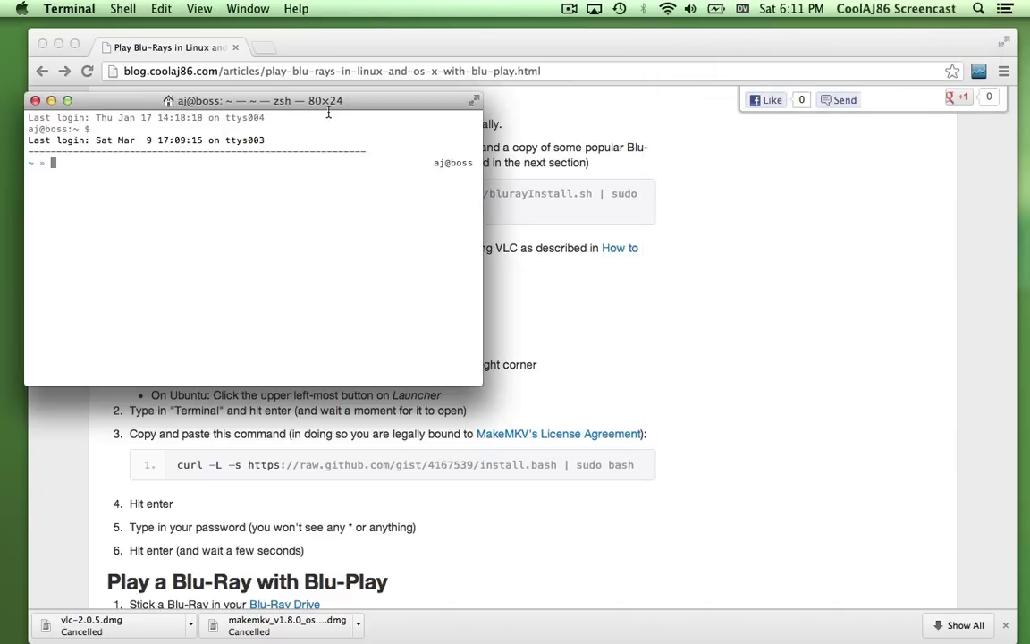
left_click_drag(346, 101, 338, 200)
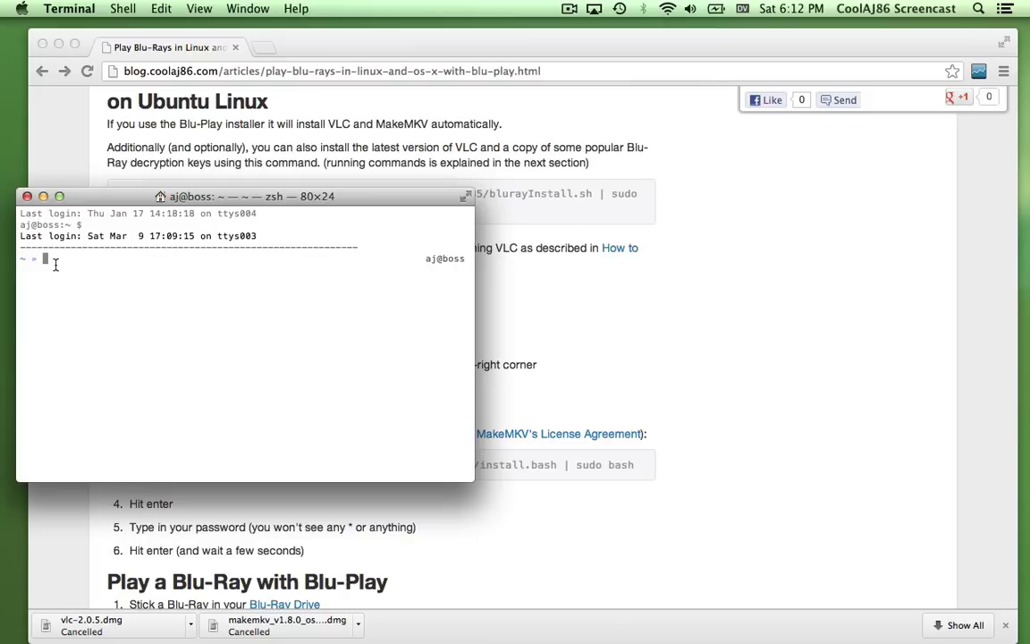
left_click_drag(129, 201, 126, 49)
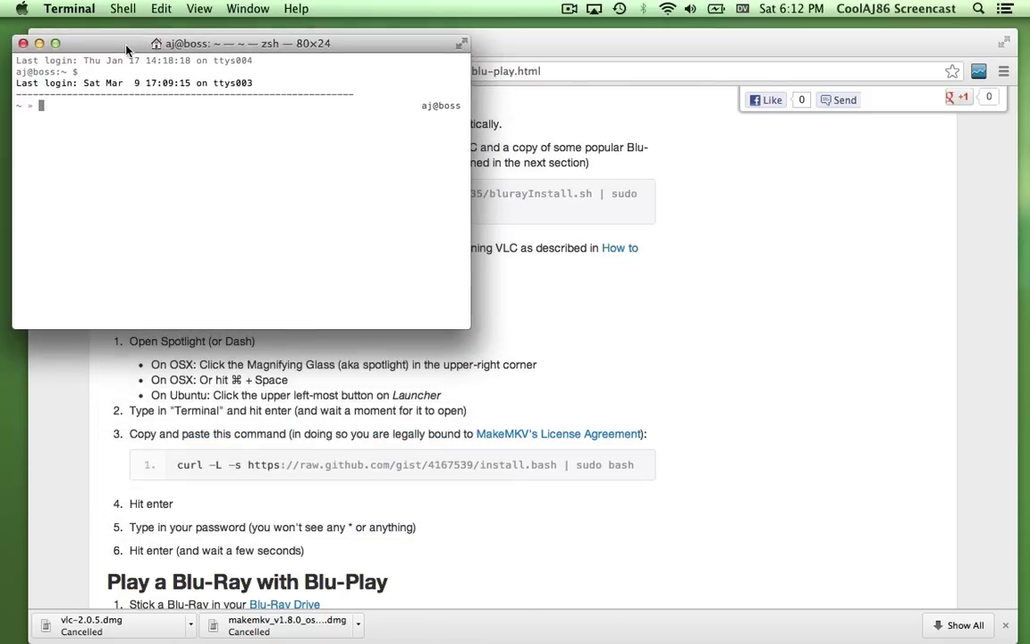
Step: Select the curl install command in the article and copy it
left_click(178, 464)
left_click_drag(177, 464, 638, 473)
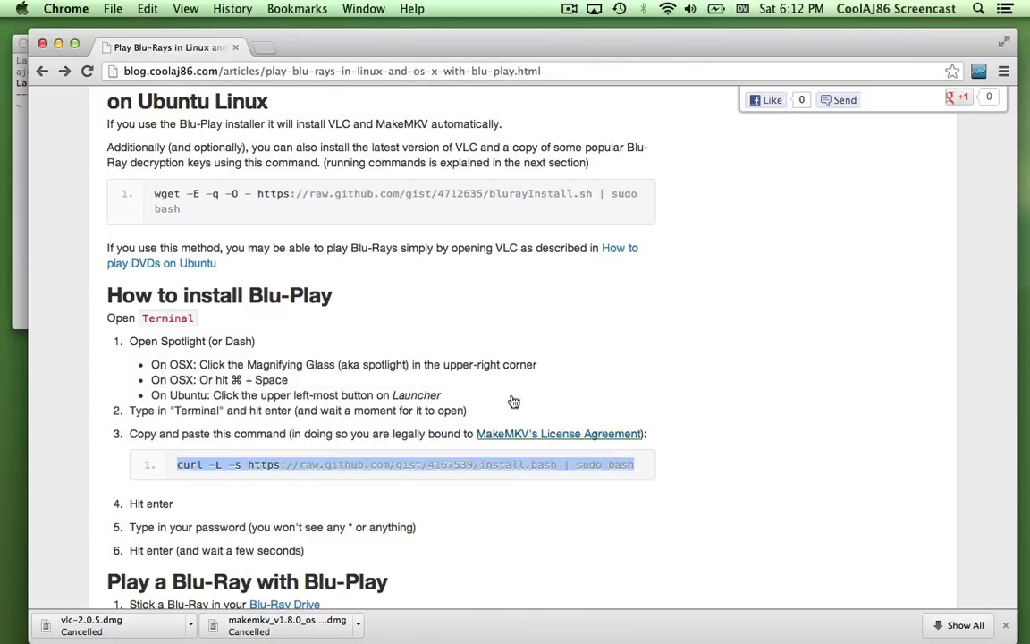
left_click(18, 131)
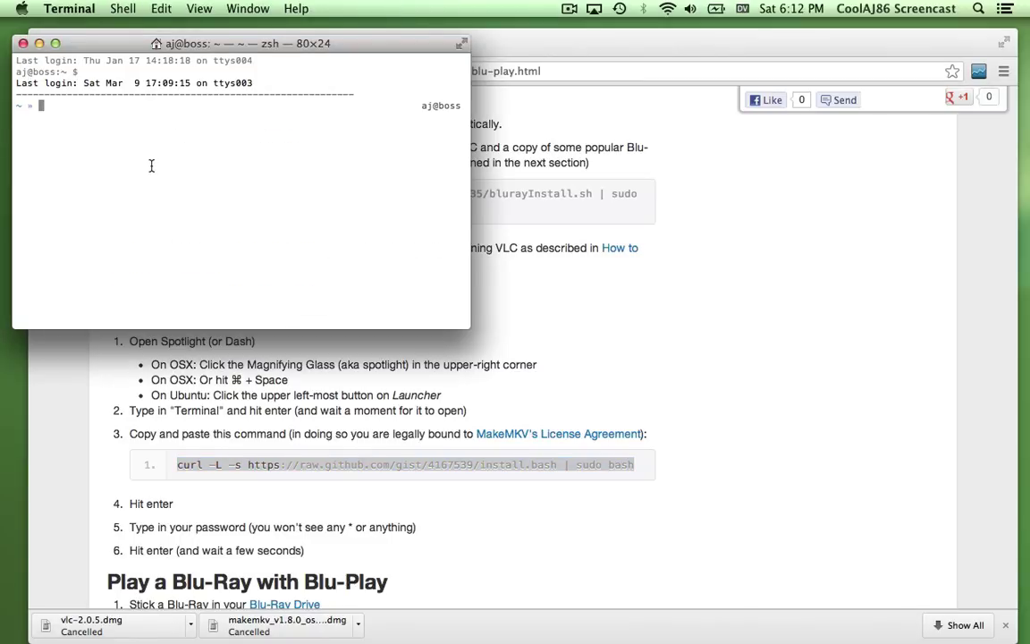
left_click(216, 466)
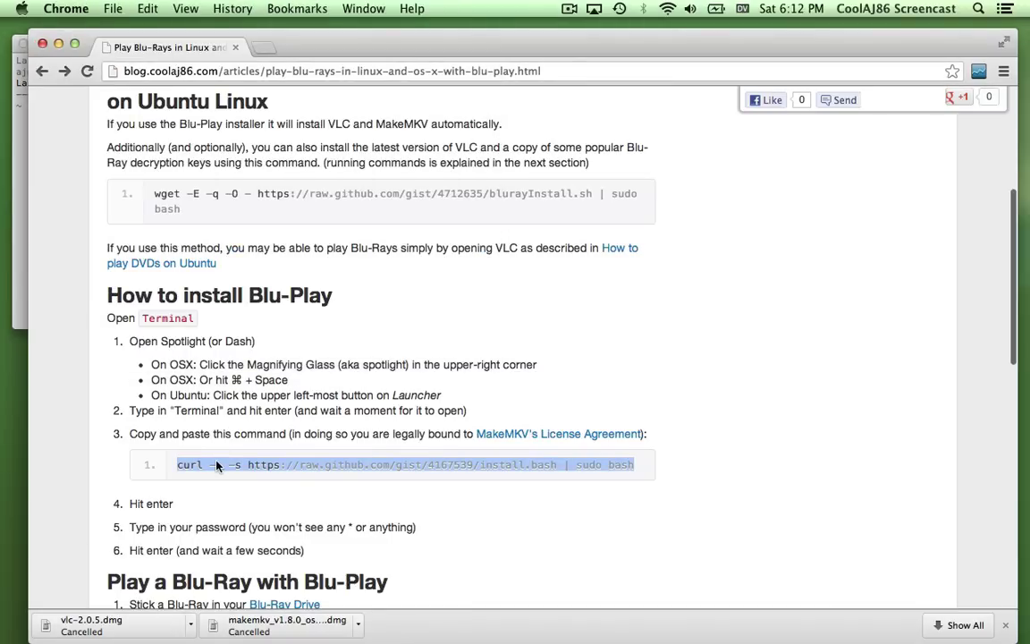
right_click(216, 461)
left_click(240, 466)
Step: Leave the wget line uncopied and copy the full curl install command to the clipboard
left_click_drag(153, 192, 202, 218)
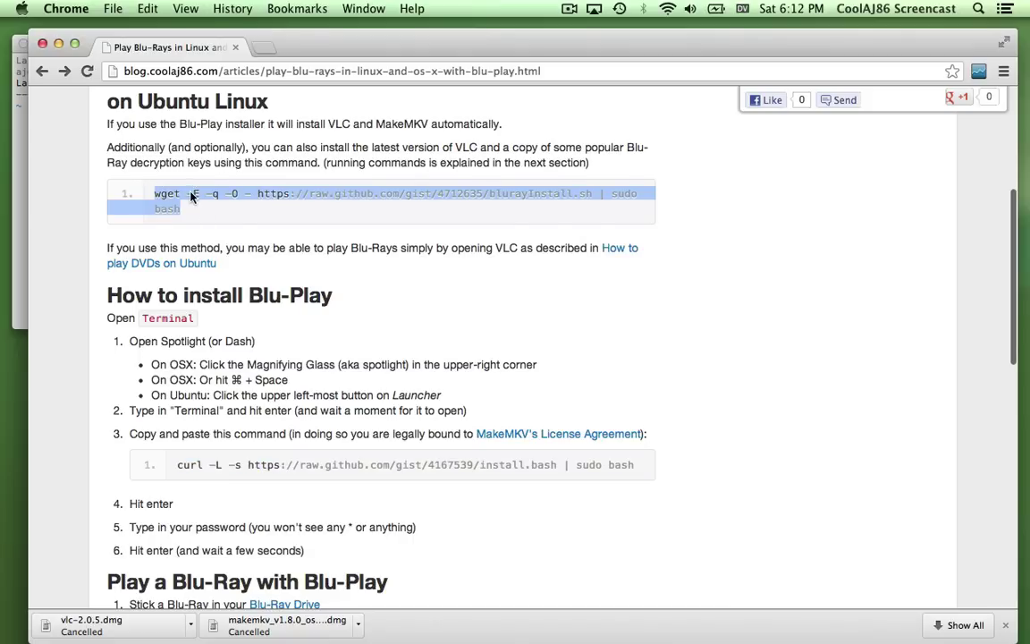
right_click(202, 193)
left_click(170, 367)
left_click(166, 378)
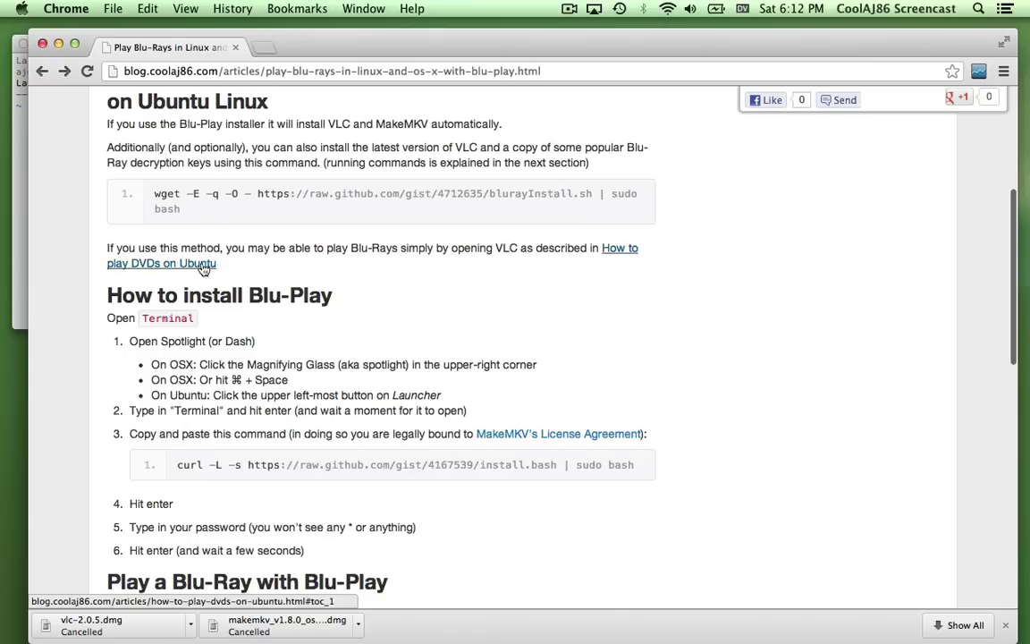
left_click_drag(178, 466, 636, 466)
right_click(636, 466)
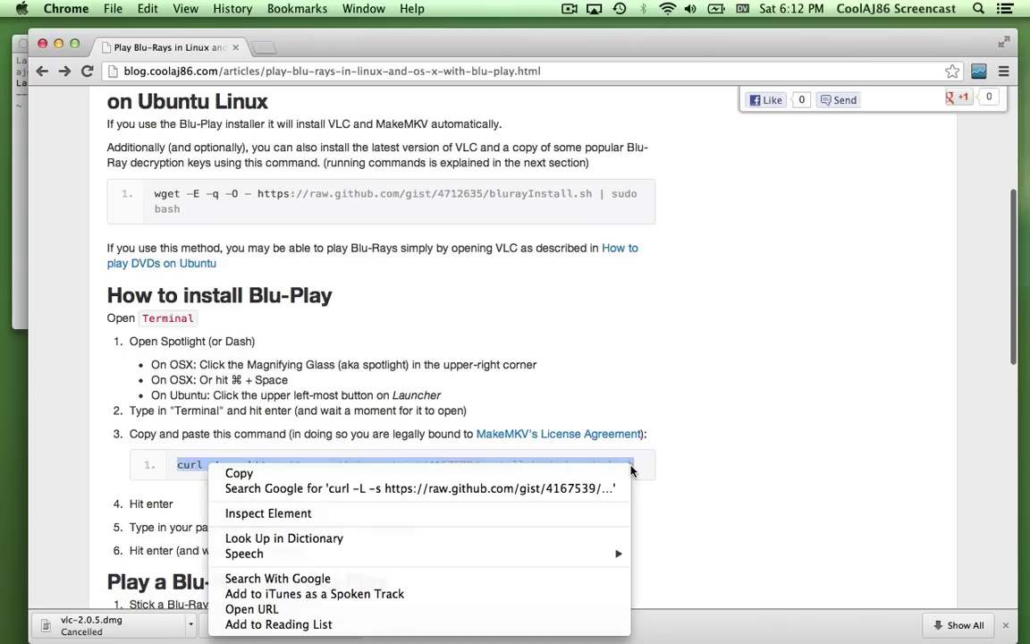
left_click(612, 475)
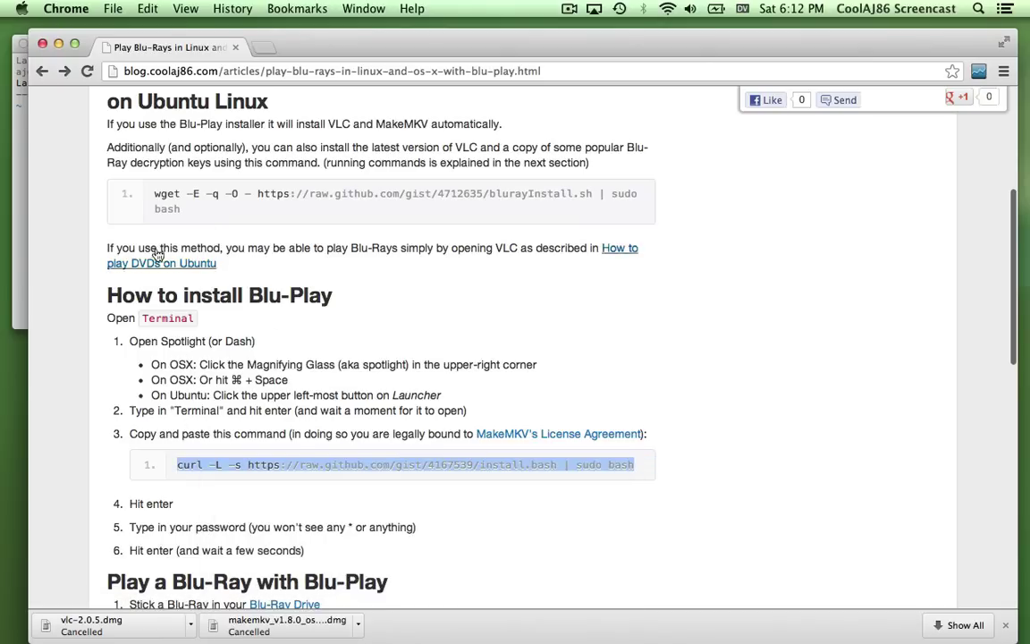
Step: Paste the curl install command at the Terminal prompt
left_click(18, 202)
right_click(60, 202)
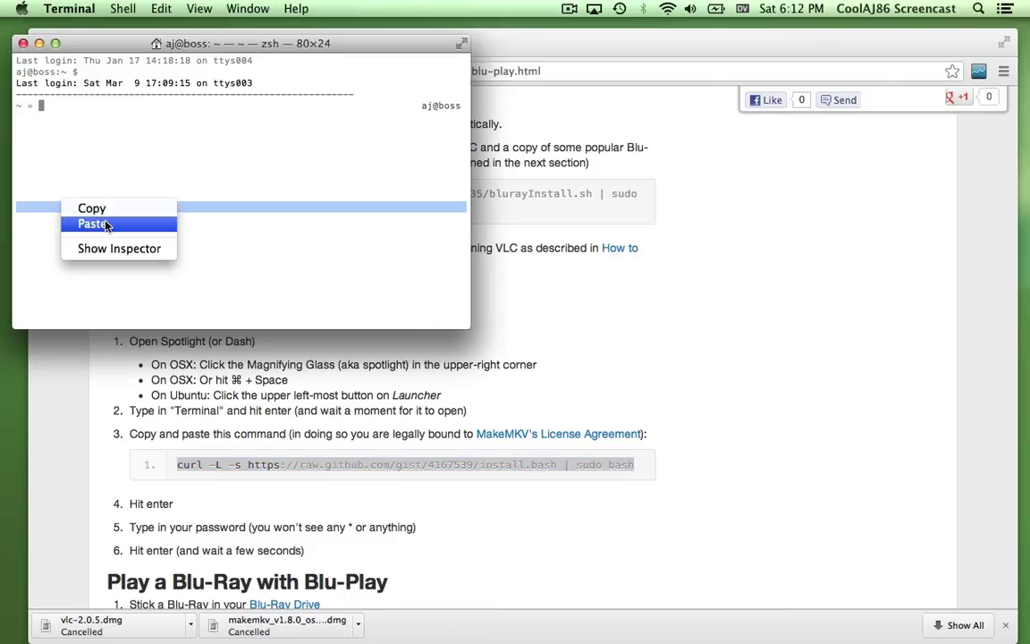
left_click(94, 224)
Step: Run the install script, enter the account password, then run the blu-play command
key("Return")
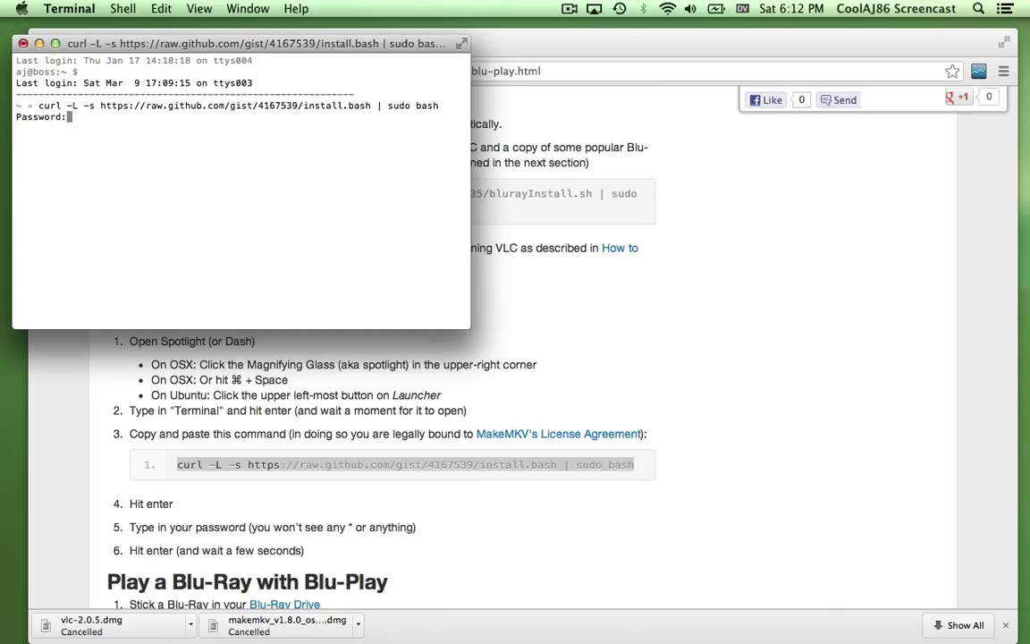
key("Return")
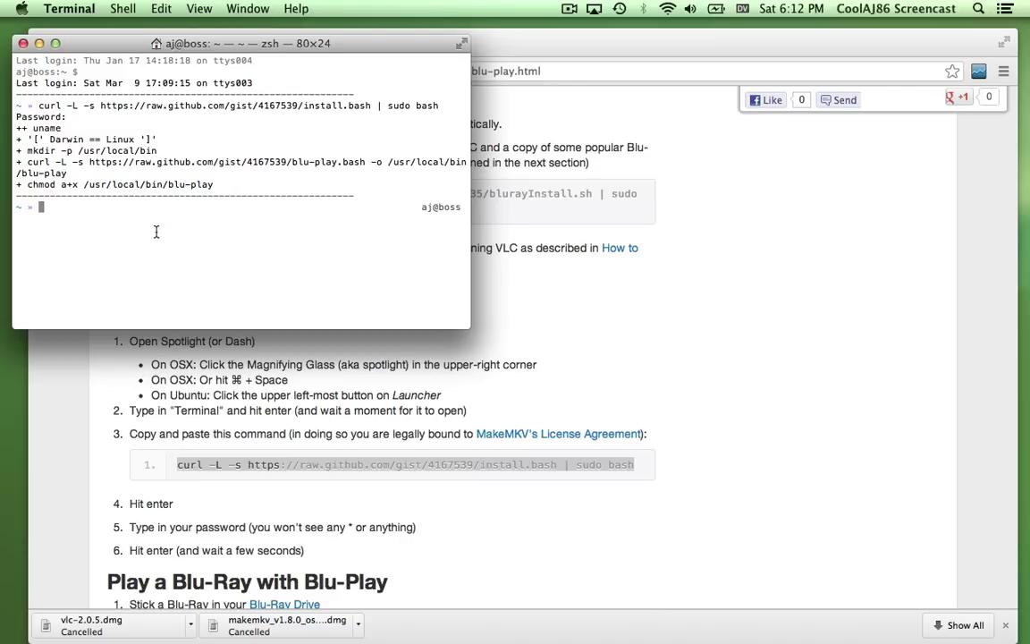
type("blu-play")
key("Return")
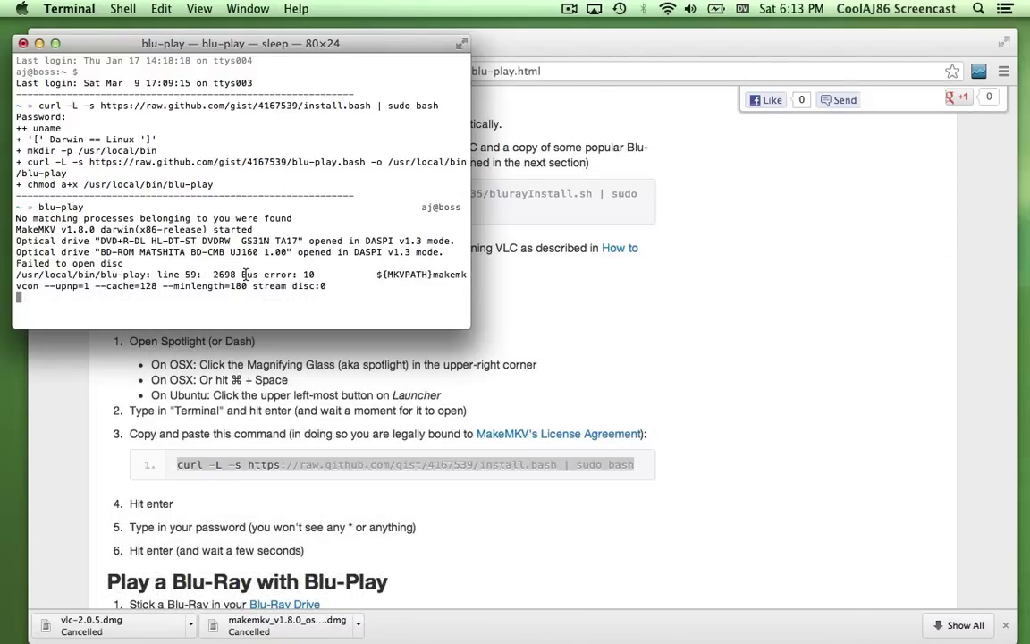
Step: Inspect the Bus error in the blu-play output, then close the Terminal window
left_click_drag(245, 274, 288, 274)
left_click(282, 272)
left_click(23, 44)
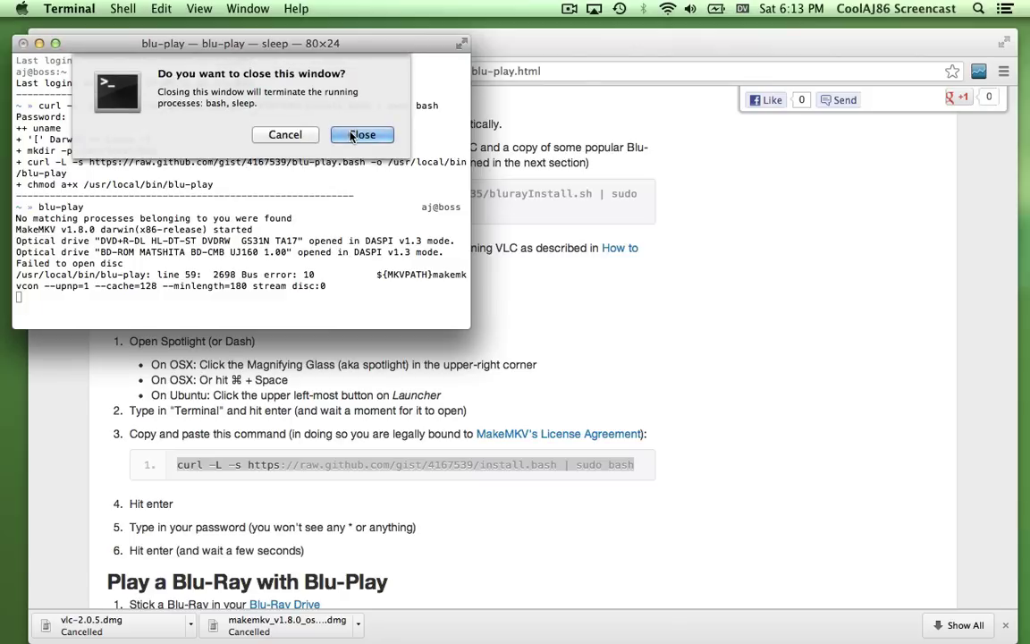